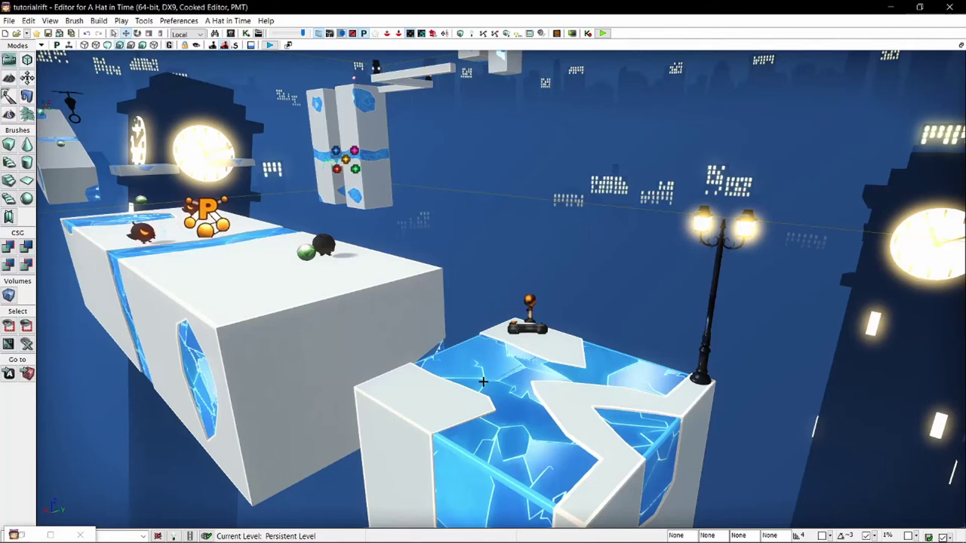
Search the actor classes for "npc_" and browse the available NPC classes.
right_click_drag(358, 319, 376, 345)
key("w")
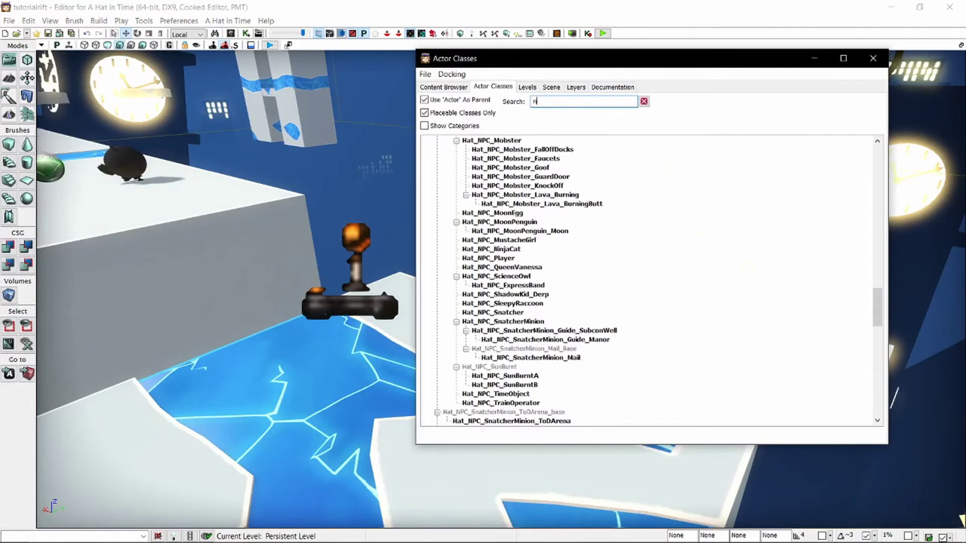
type("_")
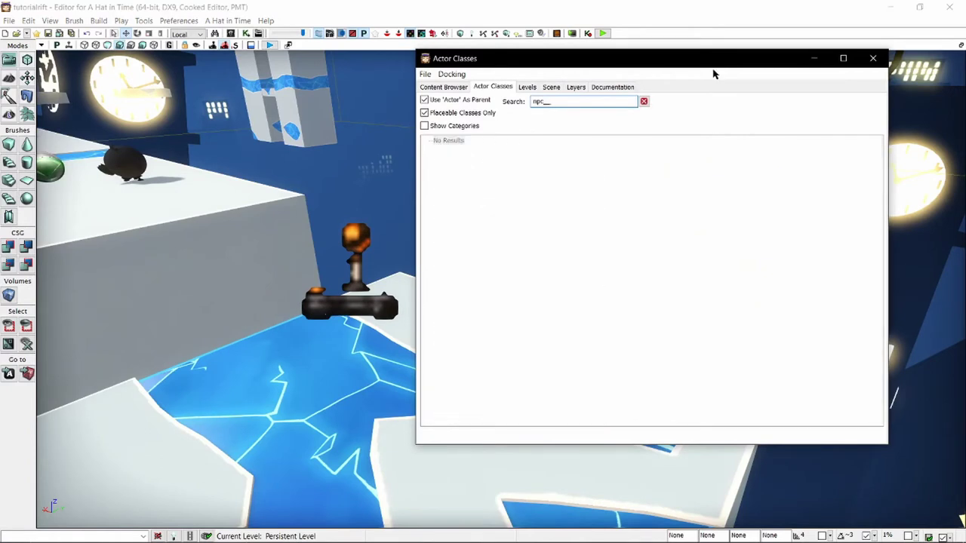
scroll(528, 211, "down", 3)
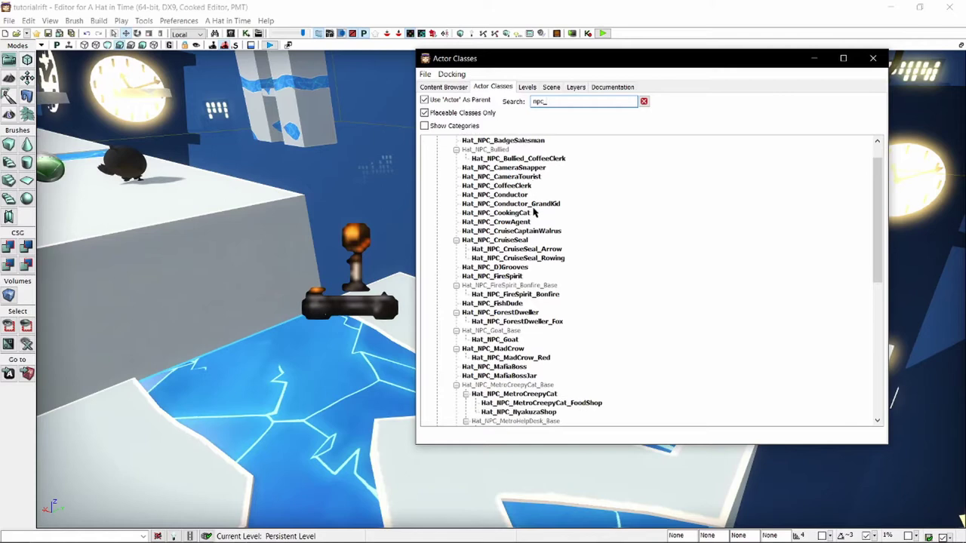
scroll(536, 215, "down", 8)
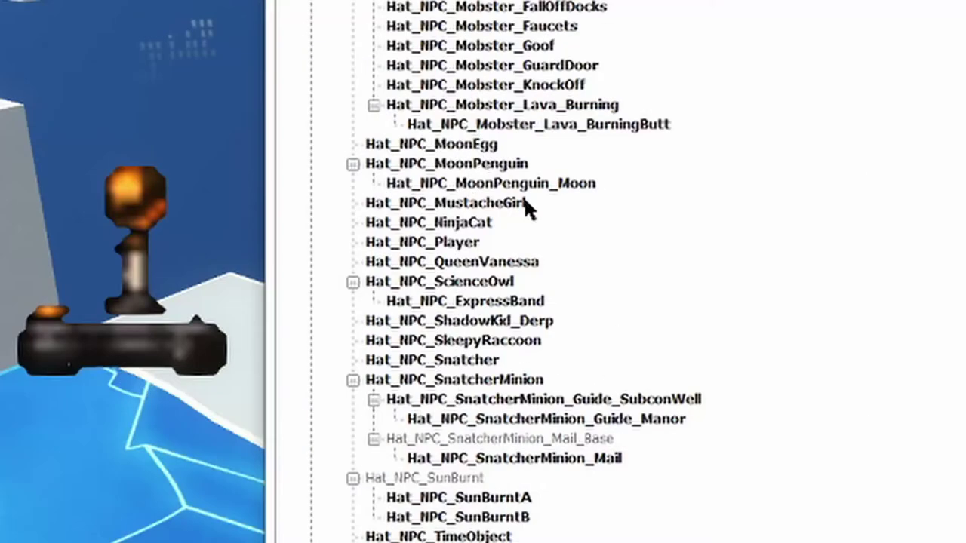
scroll(537, 240, "up", 3)
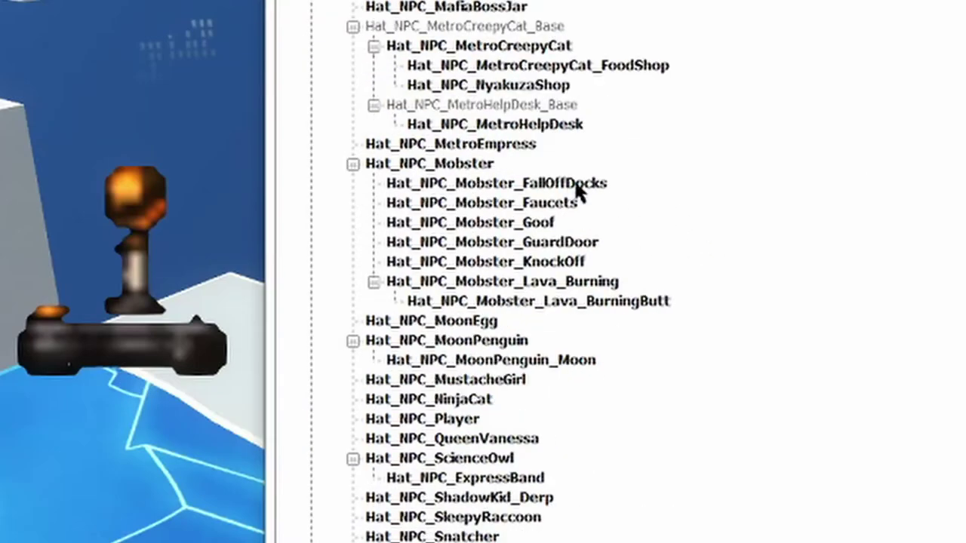
scroll(601, 216, "up", 7)
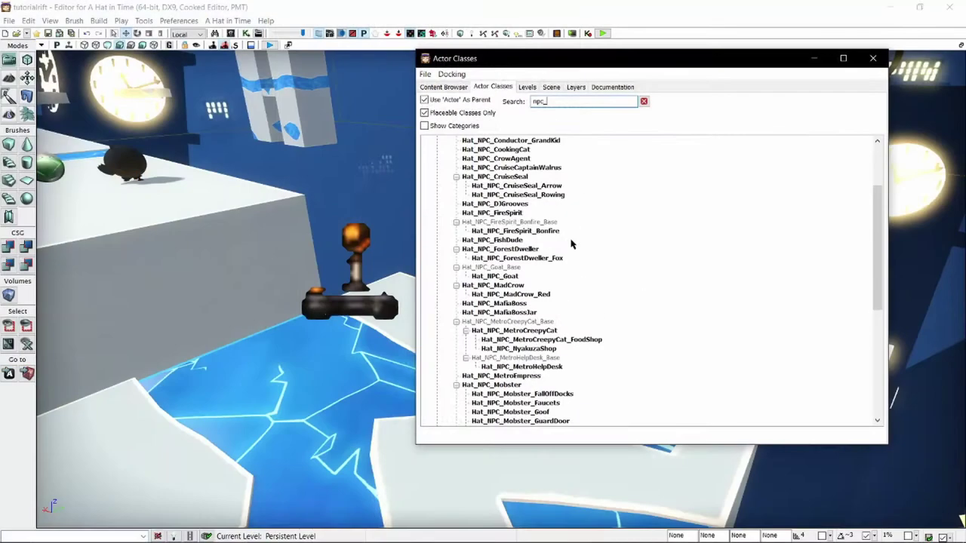
scroll(571, 244, "up", 4)
scroll(516, 193, "down", 15)
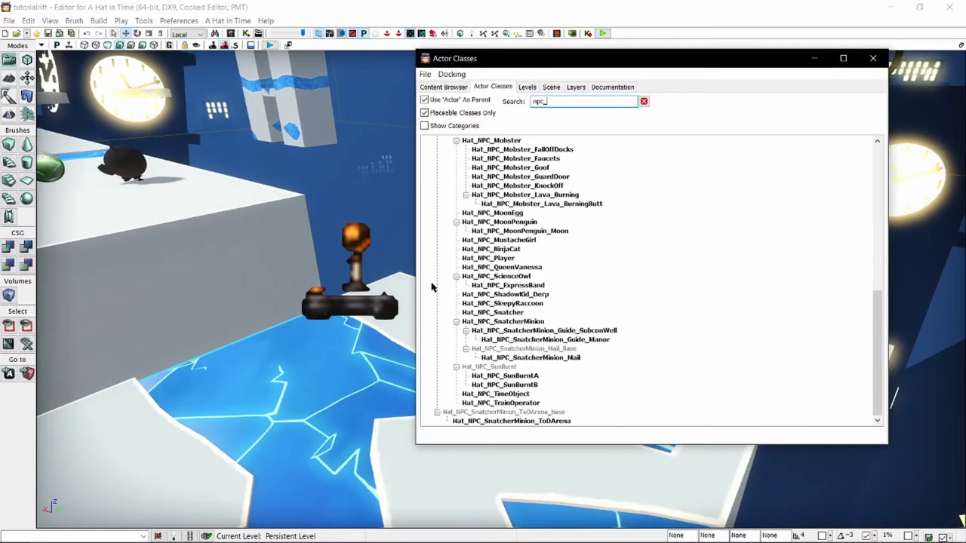
Place a Hat_NPC_SunBurntA actor from the actor classes onto the white platform area beside the player start.
key("a")
right_click_drag(272, 292, 404, 265)
key("d")
left_click(530, 377)
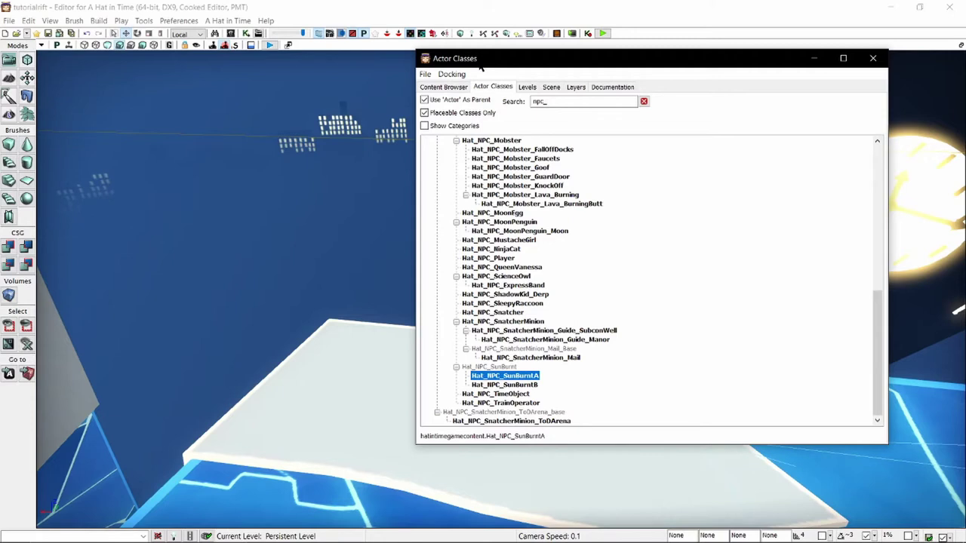
left_click_drag(484, 66, 730, 49)
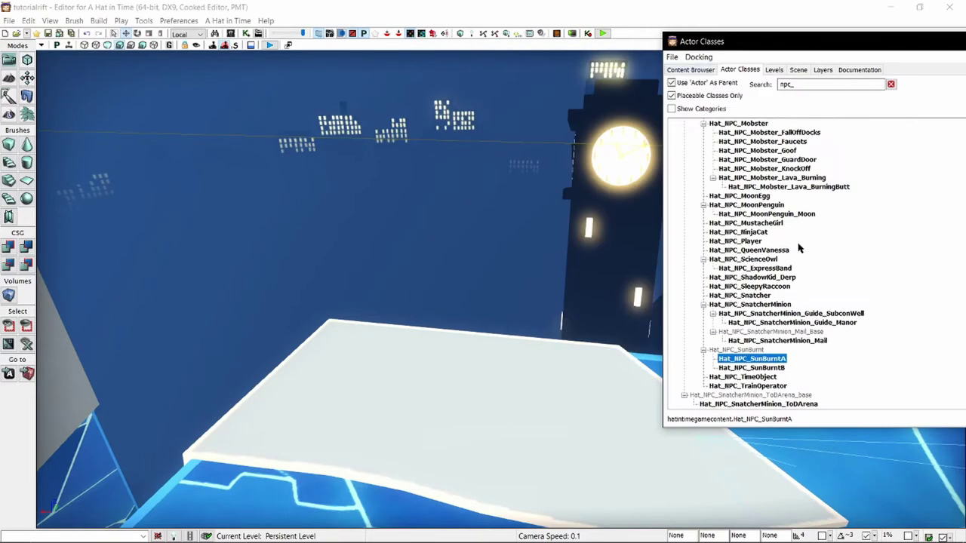
right_click(394, 369)
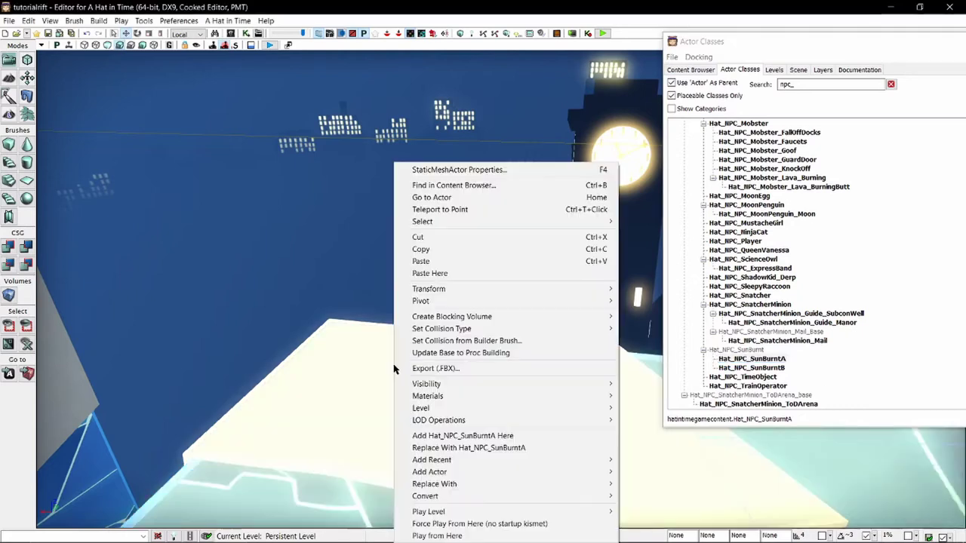
left_click(769, 360)
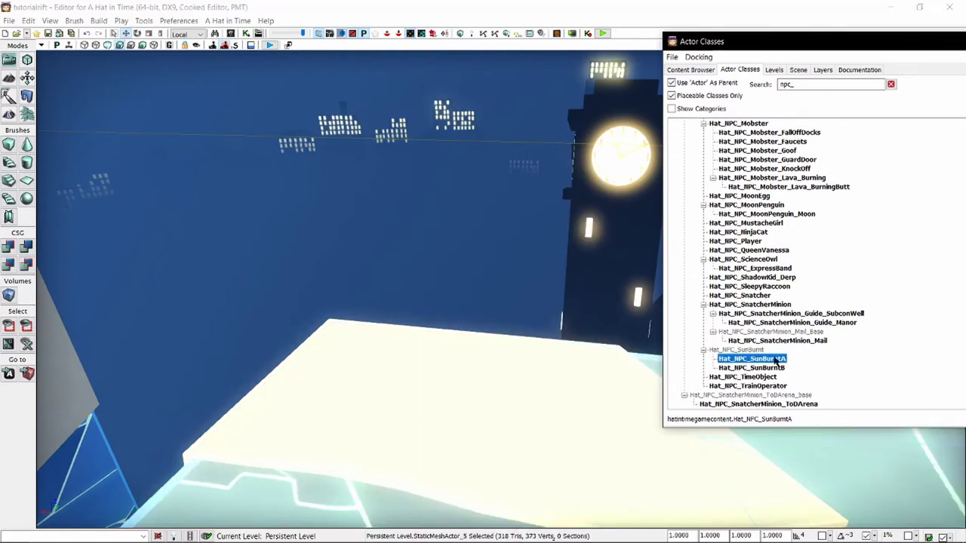
left_click_drag(779, 358, 429, 376)
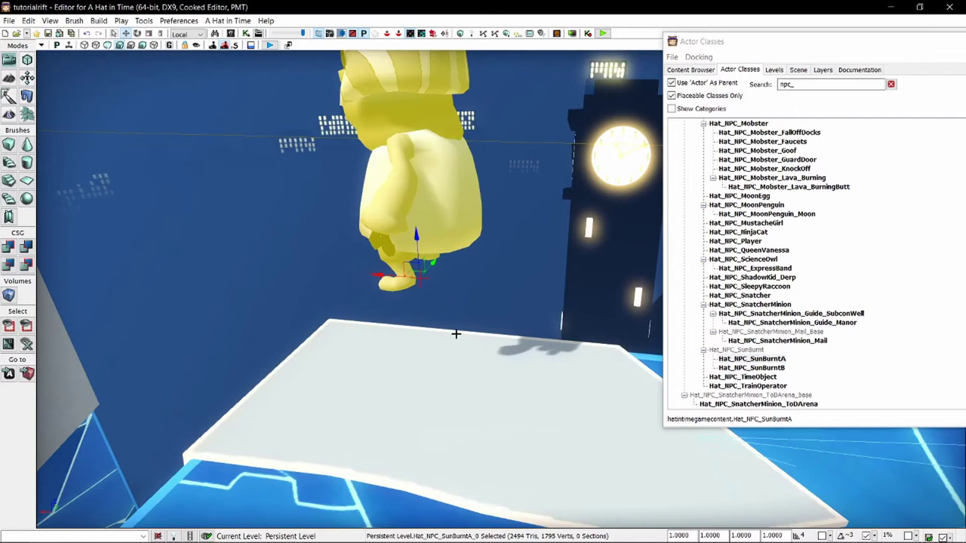
Snap the SunBurntA NPC down to the platform floor.
right_click_drag(414, 324, 644, 291)
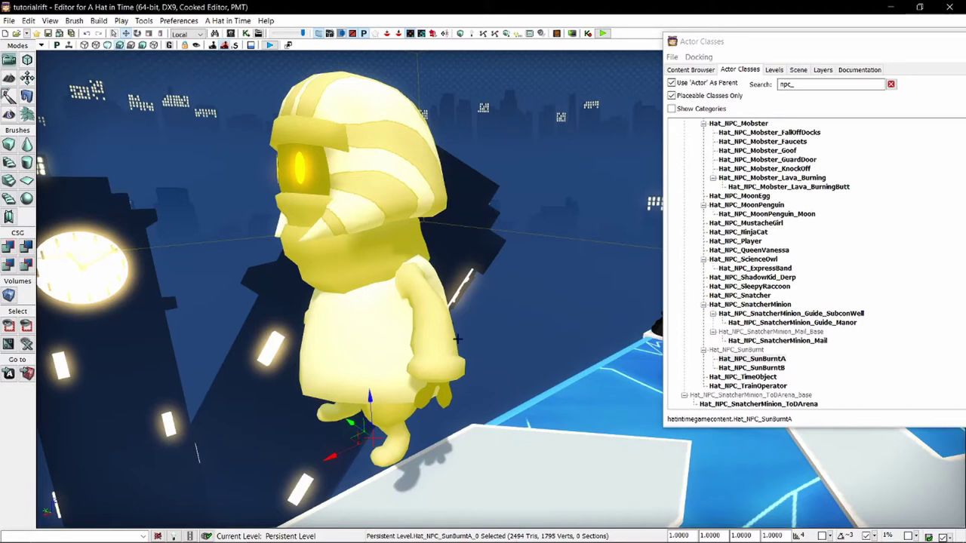
right_click_drag(619, 400, 504, 339)
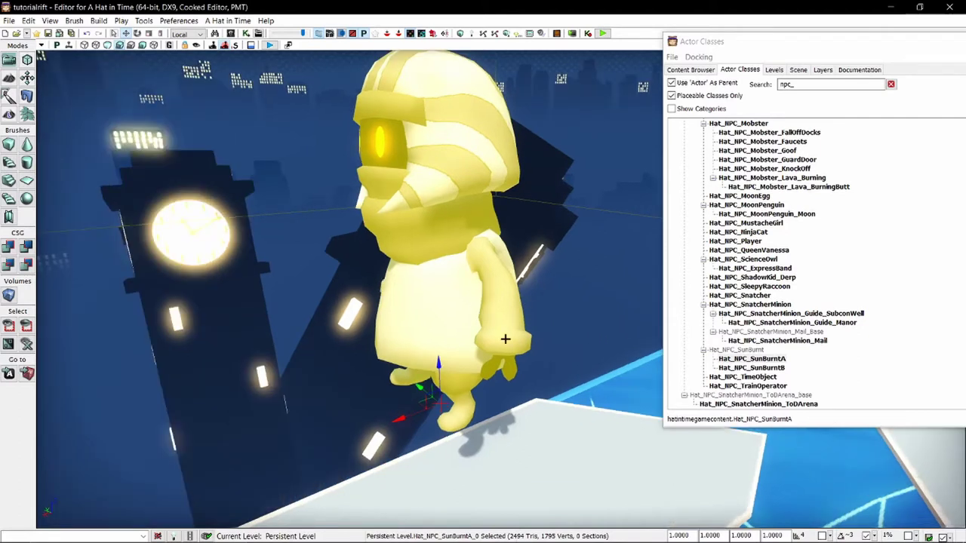
mouse_move(870, 43)
left_mouse_down()
mouse_move(828, 69)
mouse_move(822, 58)
mouse_move(864, 38)
left_mouse_up()
right_click_drag(498, 279, 377, 298)
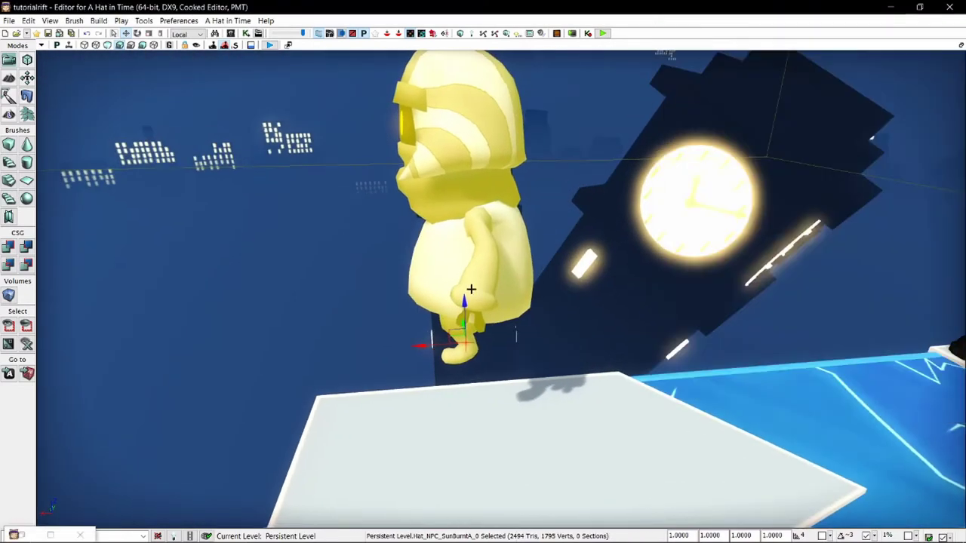
key("End")
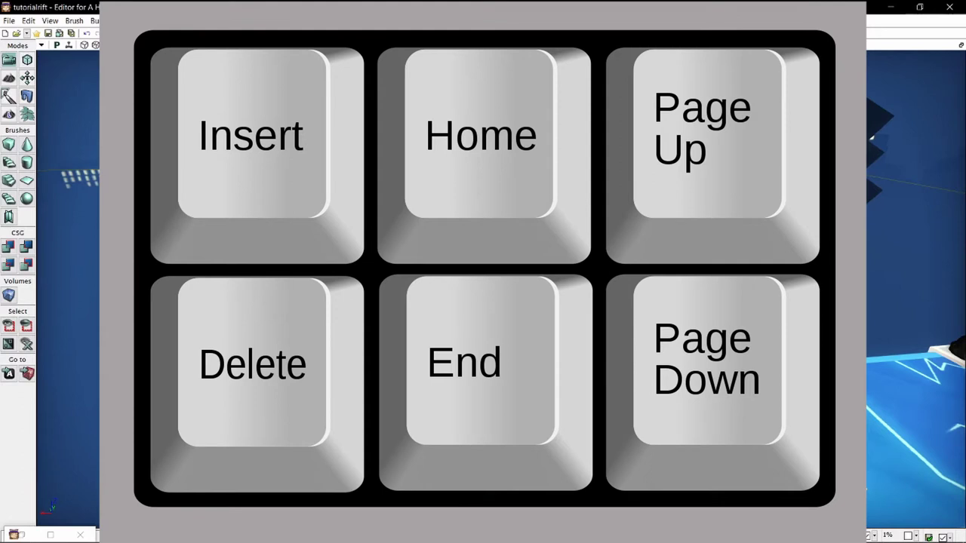
key("End")
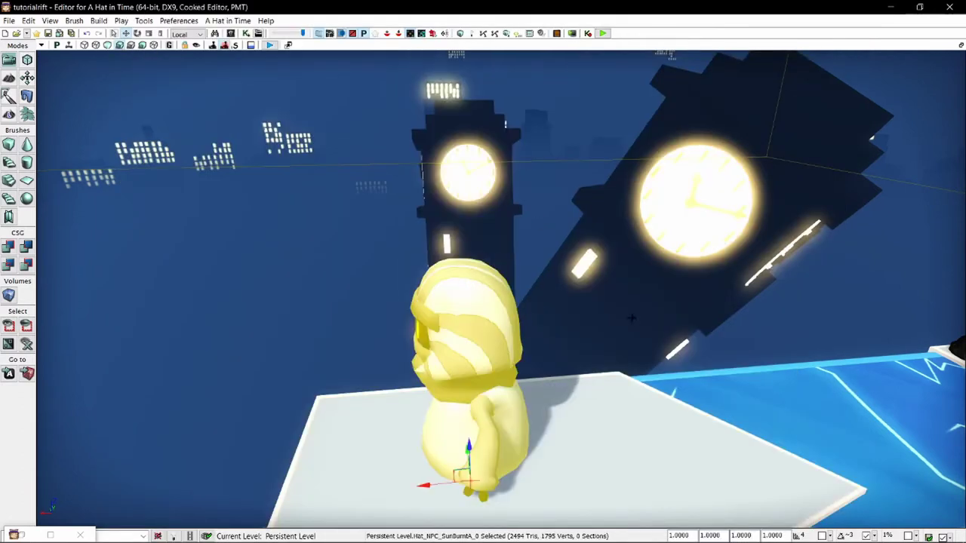
Raise the SunBurntA NPC along its vertical axis until its feet rest on the platform surface, and deselect it.
right_click_drag(563, 383, 408, 339)
left_click_drag(517, 355, 564, 381, "alt")
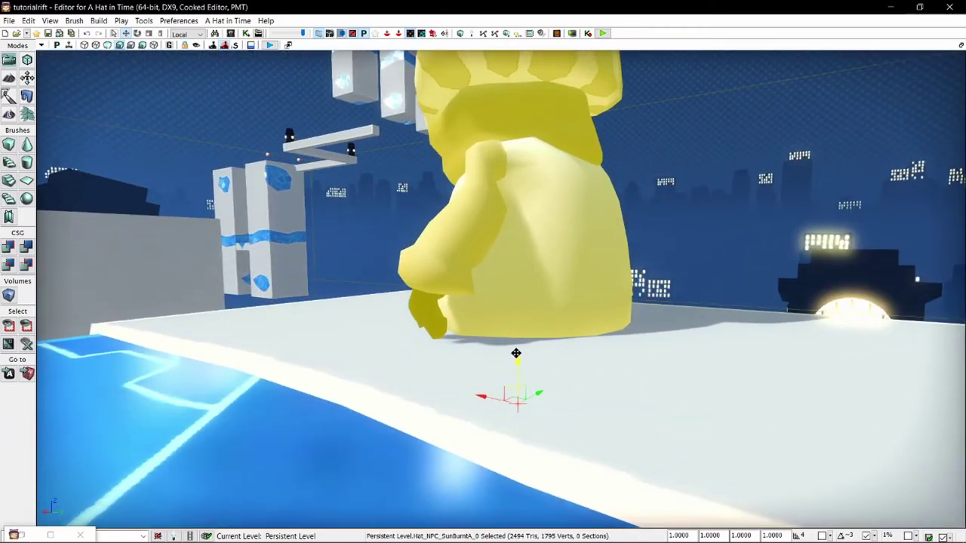
left_click_drag(519, 364, 513, 291)
key("space")
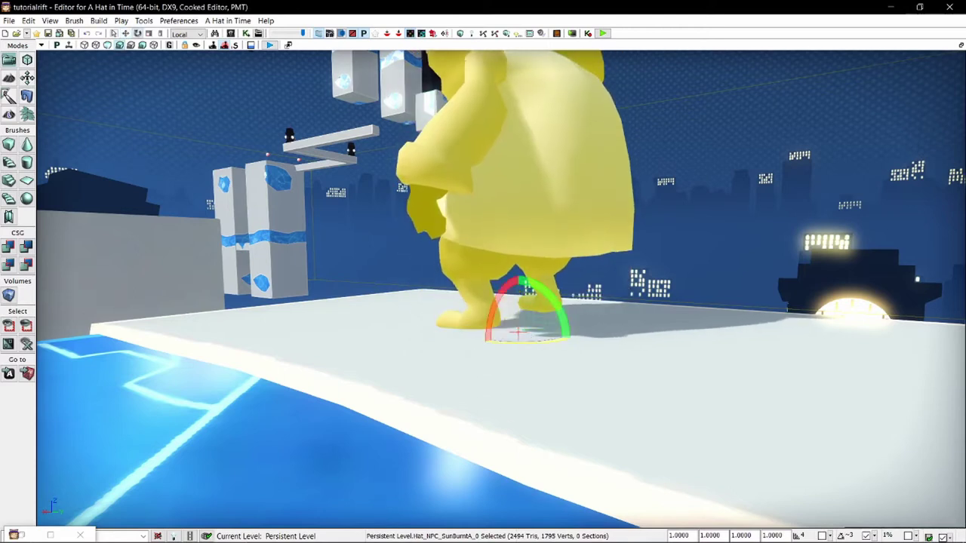
left_click(678, 264)
right_click_drag(679, 264, 747, 324)
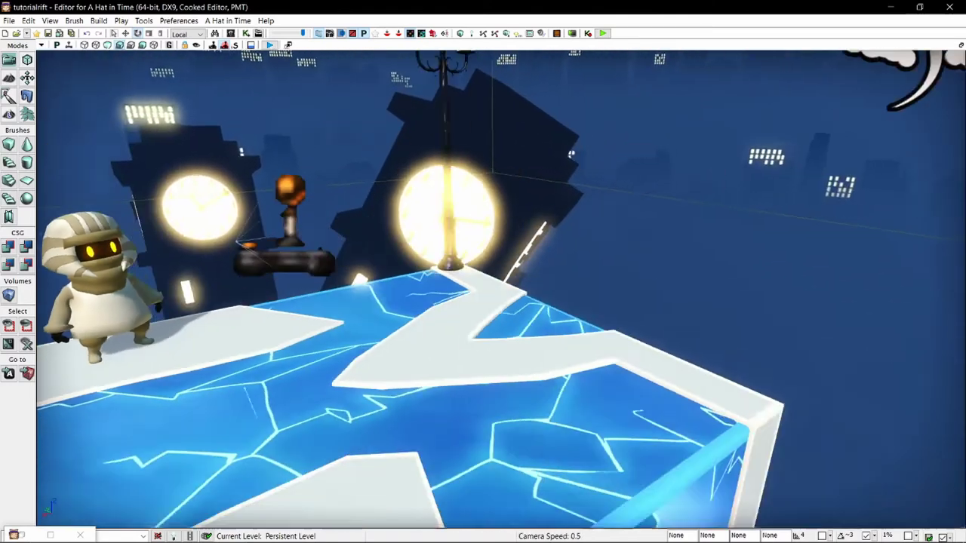
Select the player start beside the NPC and move it sideways, away from the NPC.
right_click_drag(483, 294, 423, 302)
left_click(420, 306)
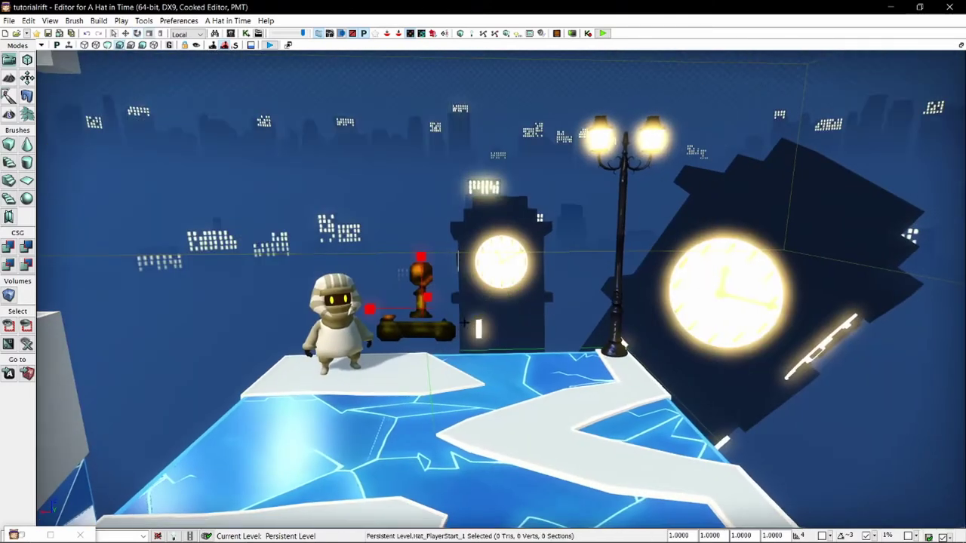
left_click_drag(528, 306, 565, 306)
left_click(562, 264)
right_click_drag(562, 264, 422, 257)
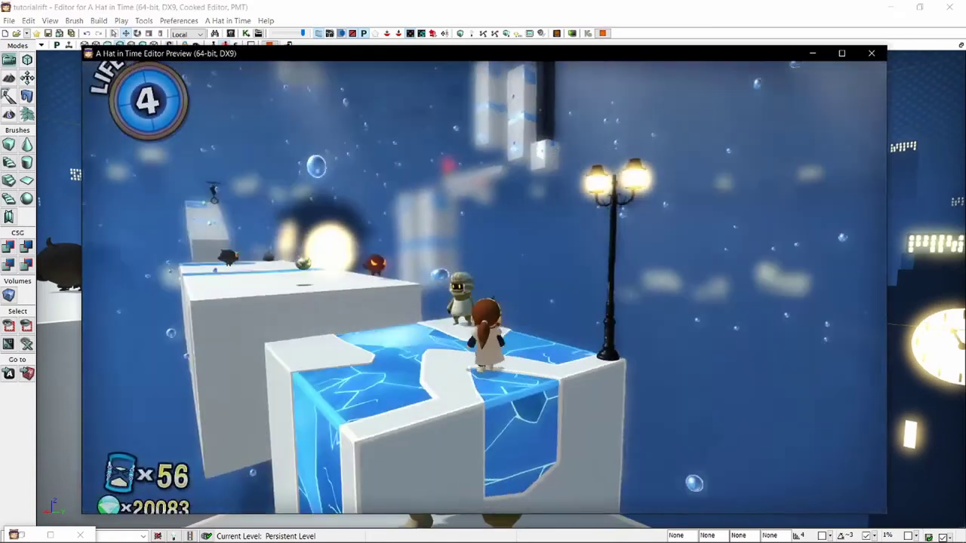
Playtest the level by walking the character up to and around the NPC, and close the preview.
key("w")
key("w")
key("d")
key("a")
key("d")
key("a")
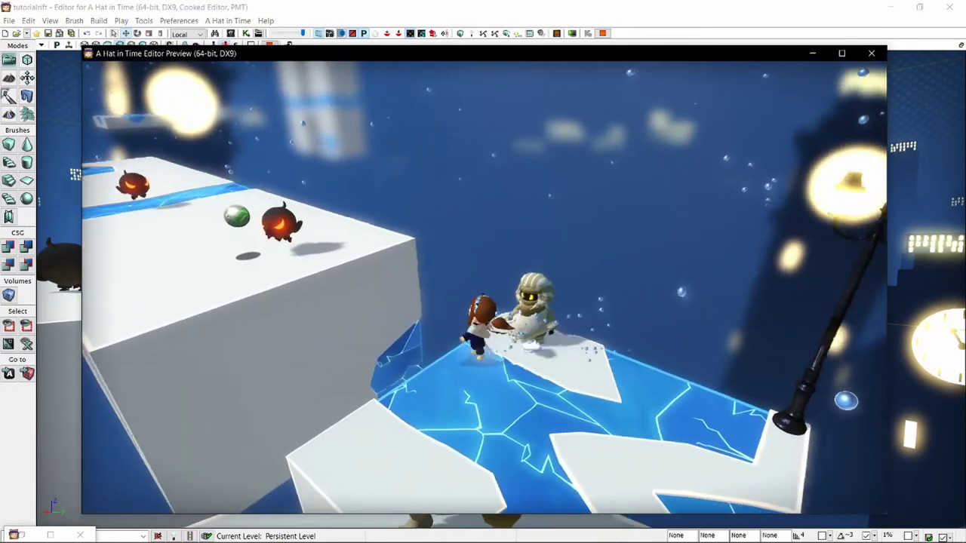
key("d")
key("a")
key("d")
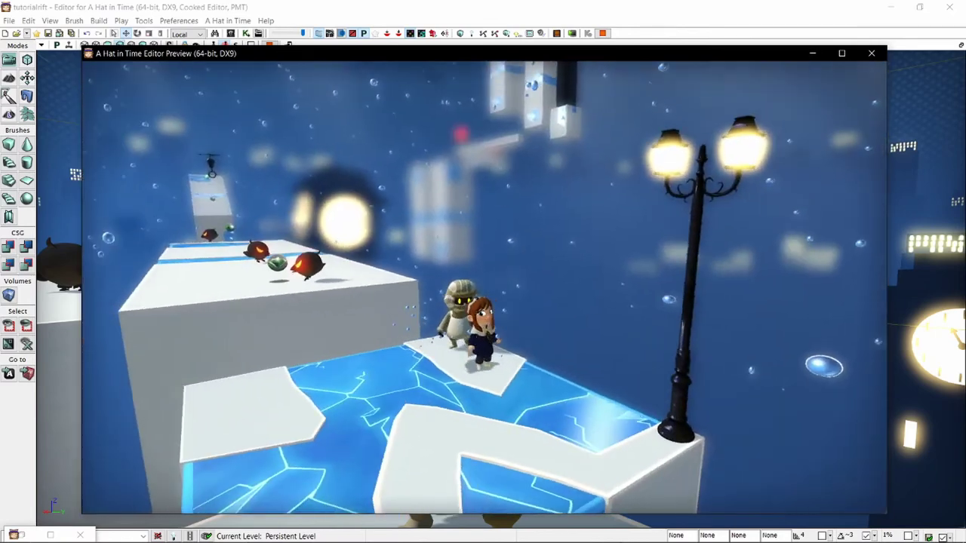
key("a")
key("s")
key("d")
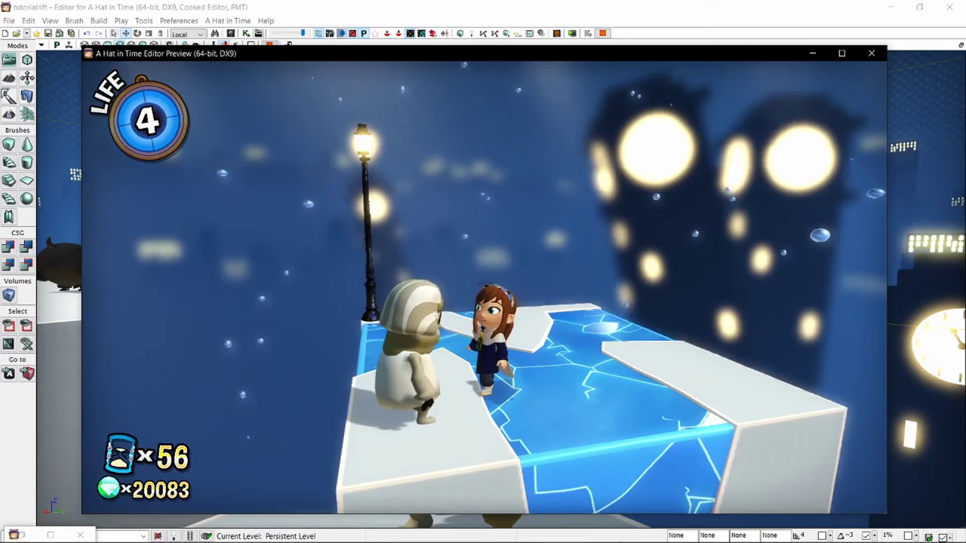
key("Escape")
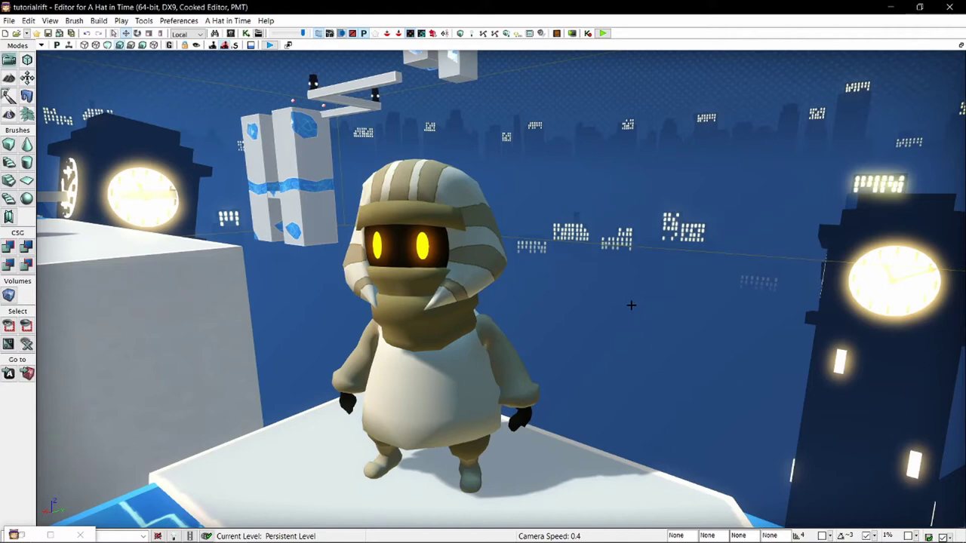
Open the SunBurntA NPC's properties, collapse the Hat NPC category and select the Conversation Tree property under Conversations.
left_click(473, 185)
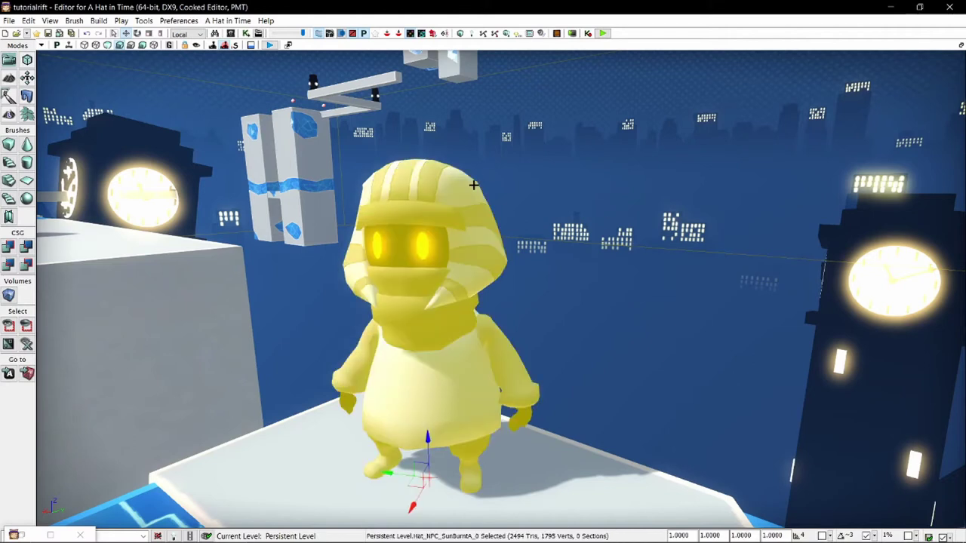
right_click(450, 211)
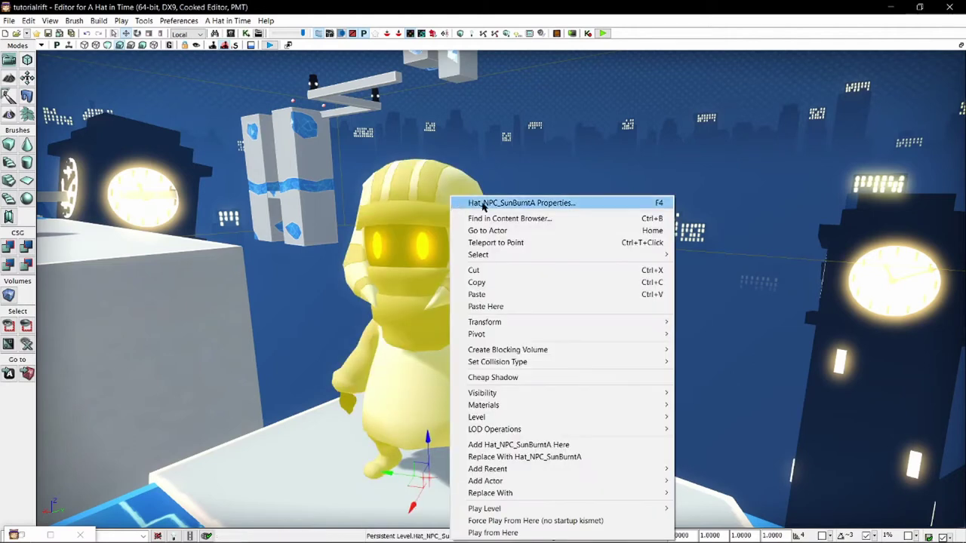
left_click(511, 204)
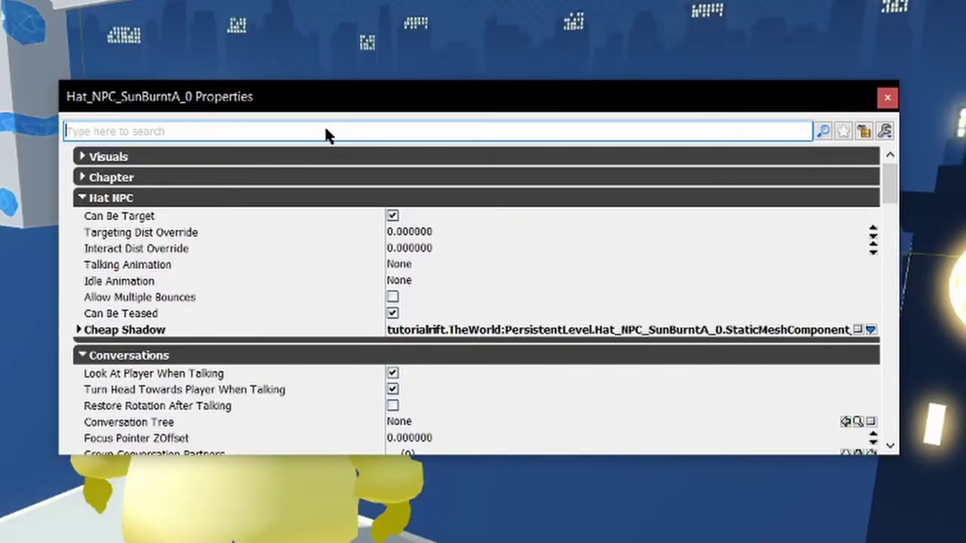
left_click(121, 197)
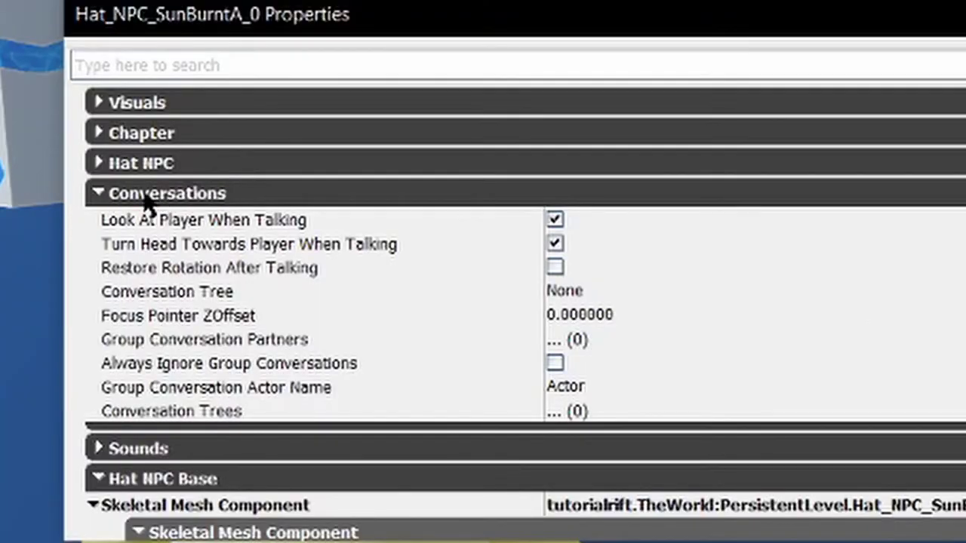
left_click(159, 297)
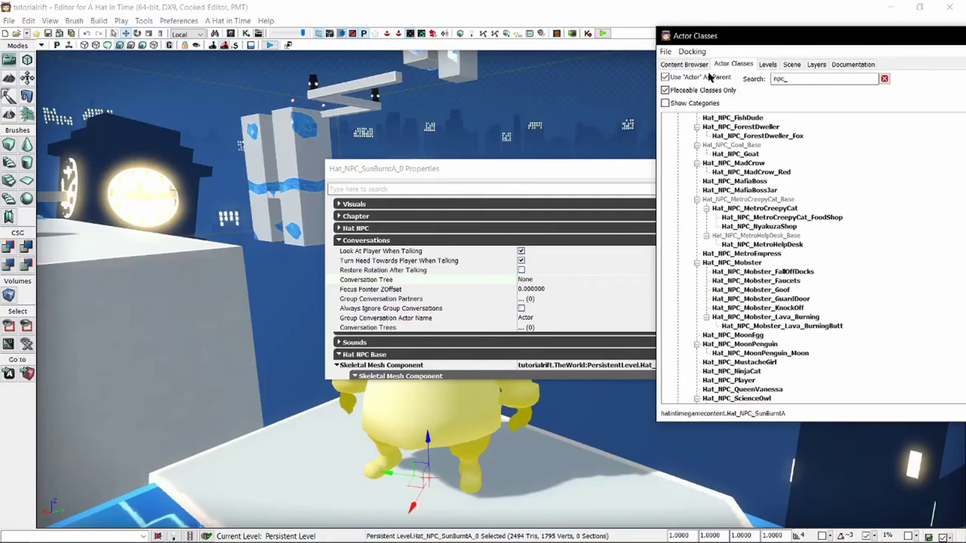
Filter the Content Browser's assets to the Conversation Tree object type and browse the existing conversation trees.
left_click(684, 51)
left_click_drag(788, 36, 669, 44)
left_click(640, 247)
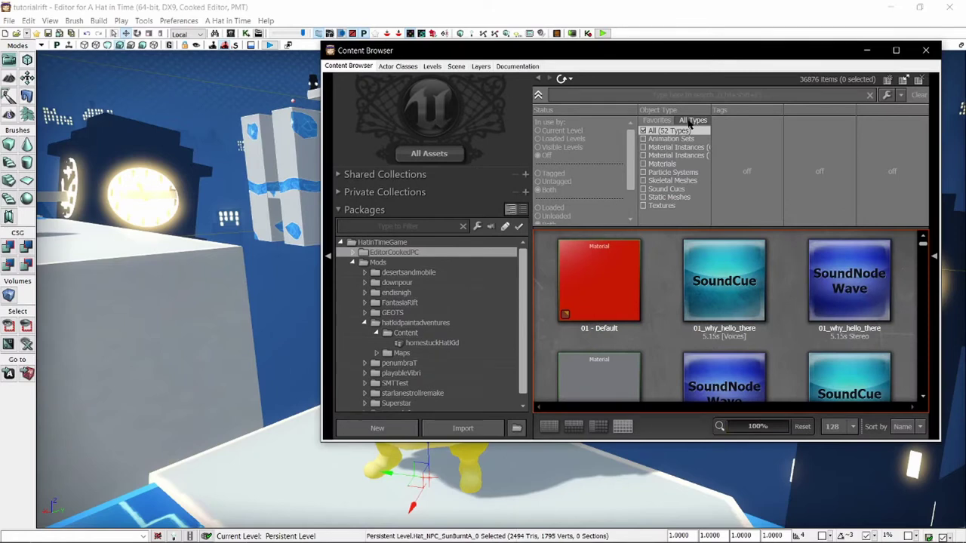
left_click(690, 121)
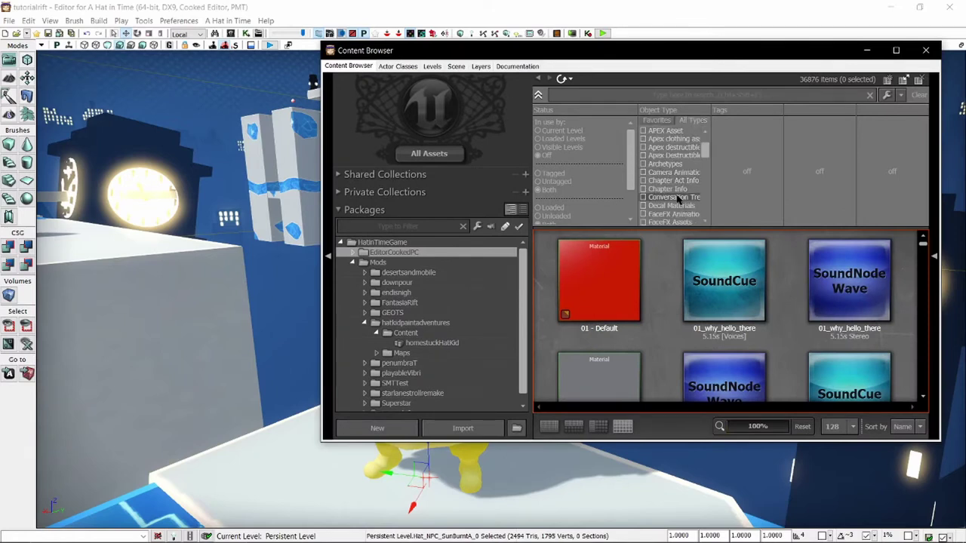
left_click(677, 200)
scroll(798, 280, "down", 3)
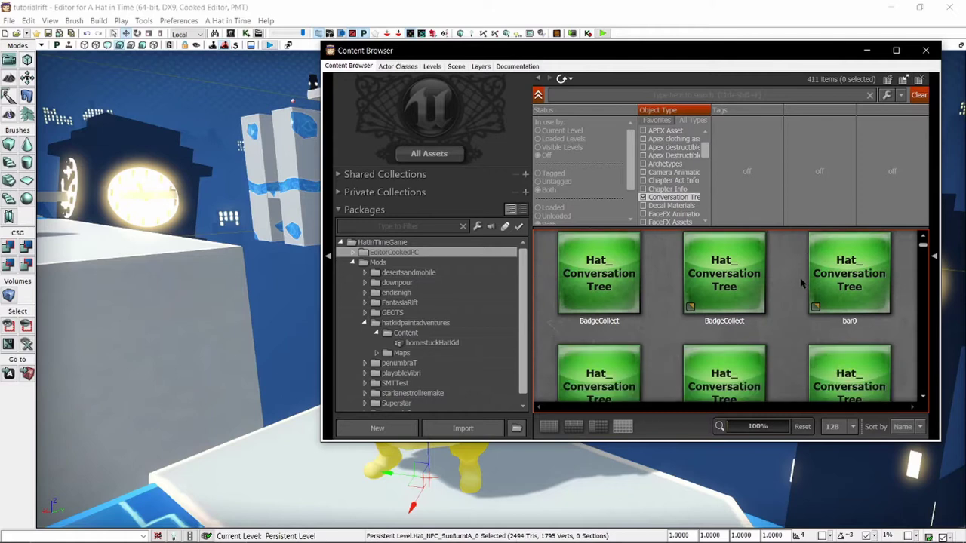
scroll(798, 280, "down", 8)
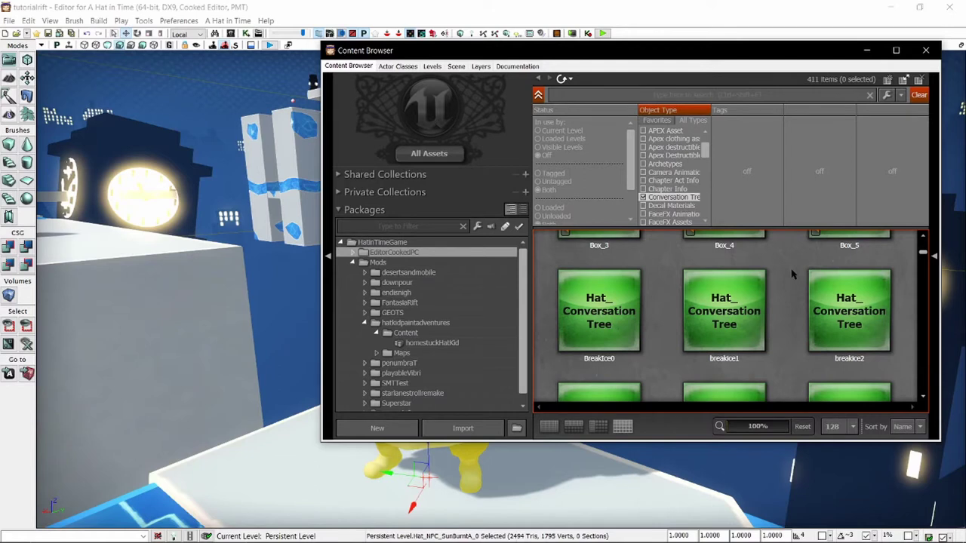
Reset the Content Browser's object type filter to All and search the assets for "twilight".
scroll(700, 145, "up", 3)
left_click(667, 131)
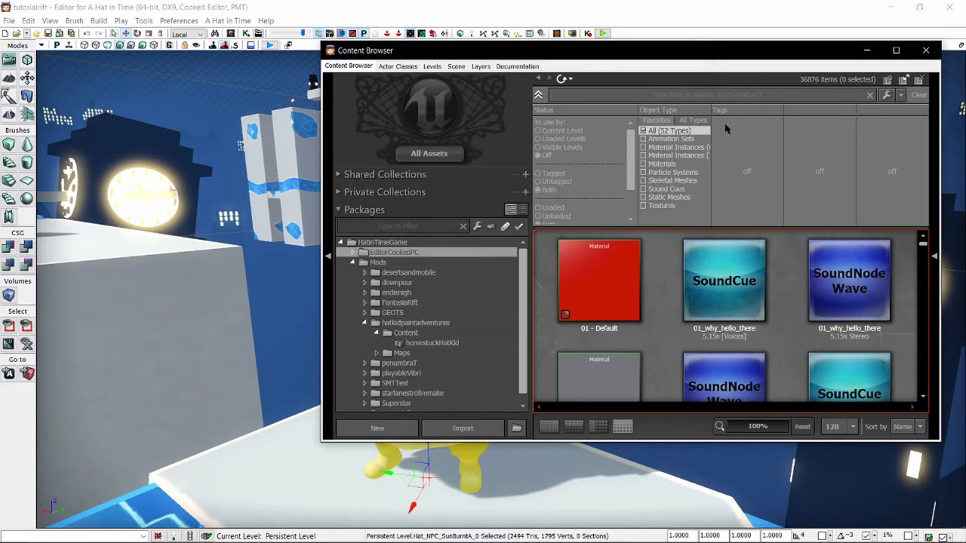
type("ttwilight")
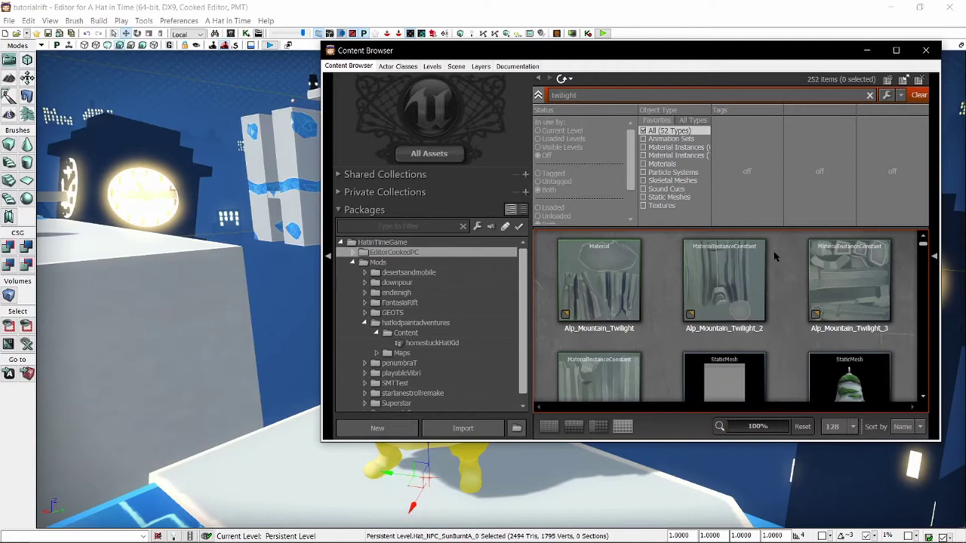
scroll(789, 289, "down", 10)
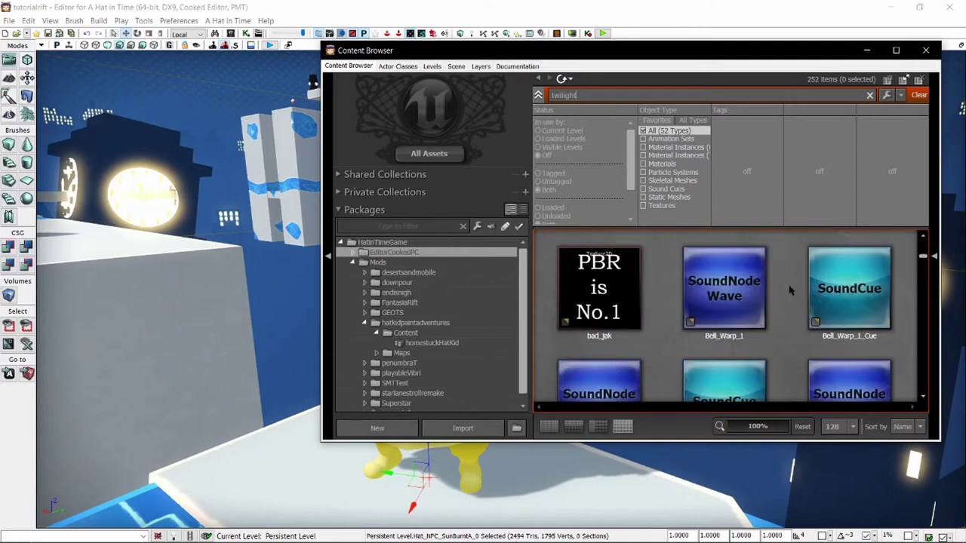
Open the bellhint conversation tree in a maximized editor, examine its dialogue node, and close the editor.
double_click(746, 303)
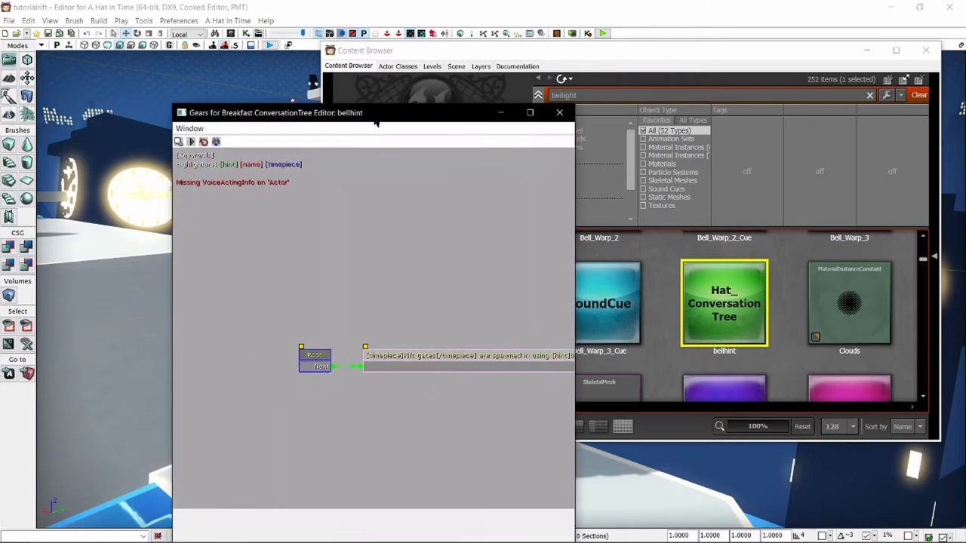
left_click_drag(372, 119, 434, 69)
double_click(433, 69)
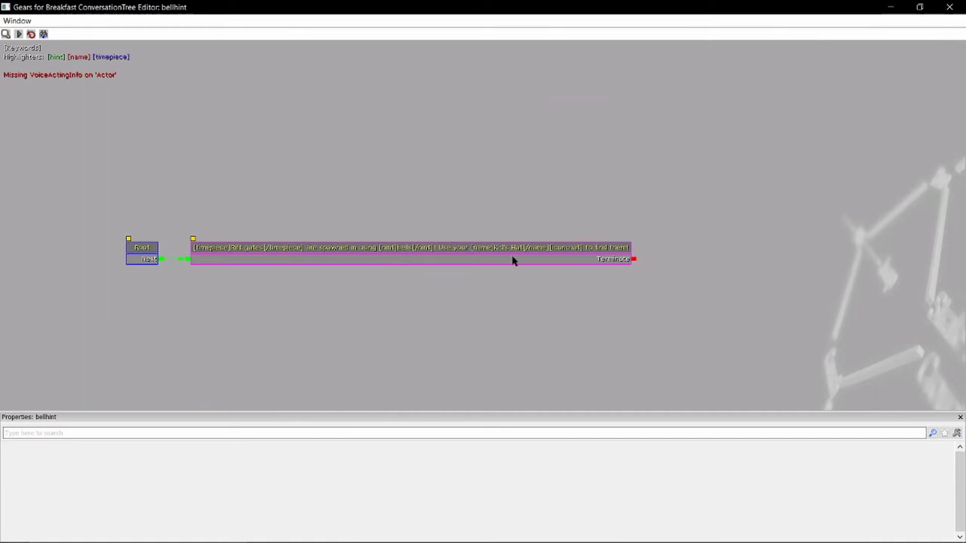
left_click(949, 7)
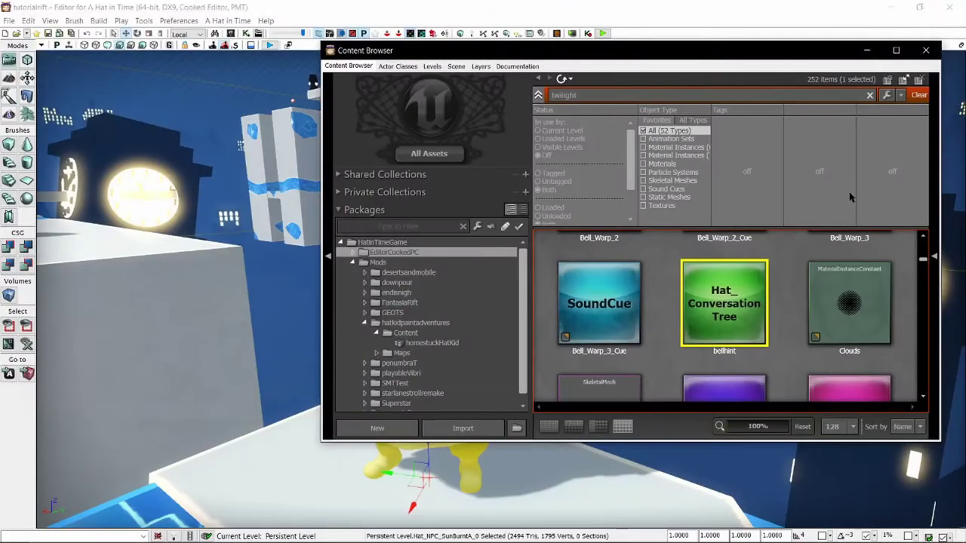
Find the Guide_Twilight conversation trees among the search results, and open and close Guide_Twilight1.
scroll(781, 319, "down", 10)
scroll(781, 320, "down", 8)
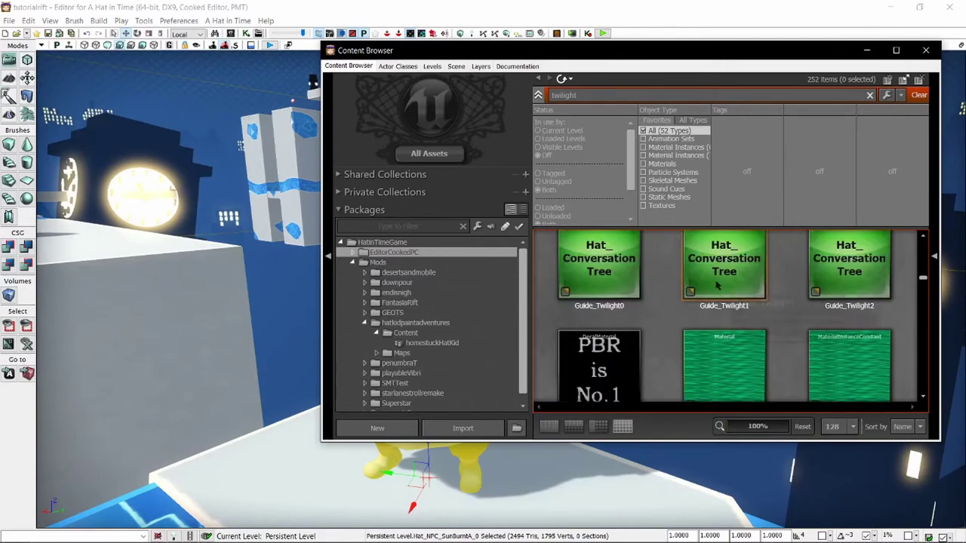
left_click(722, 290)
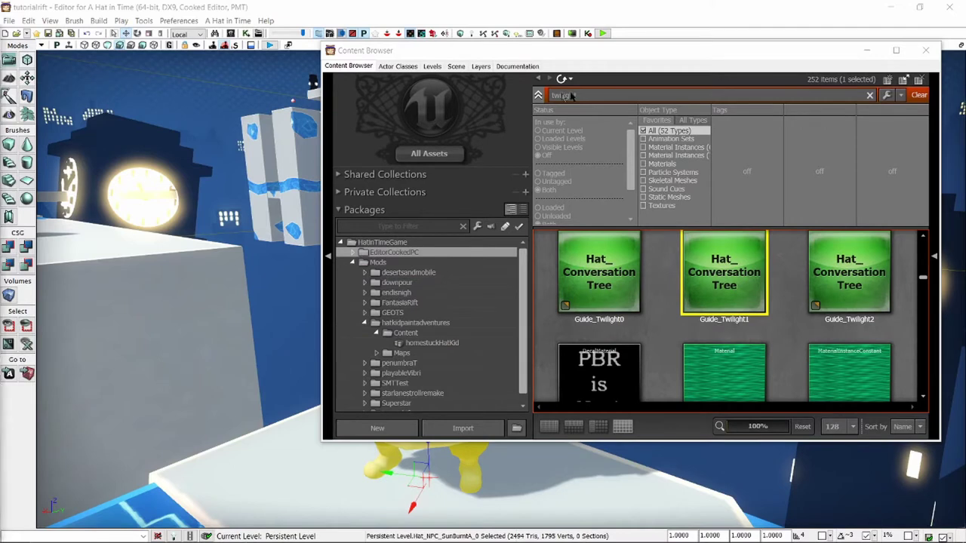
double_click(723, 291)
left_click(634, 35)
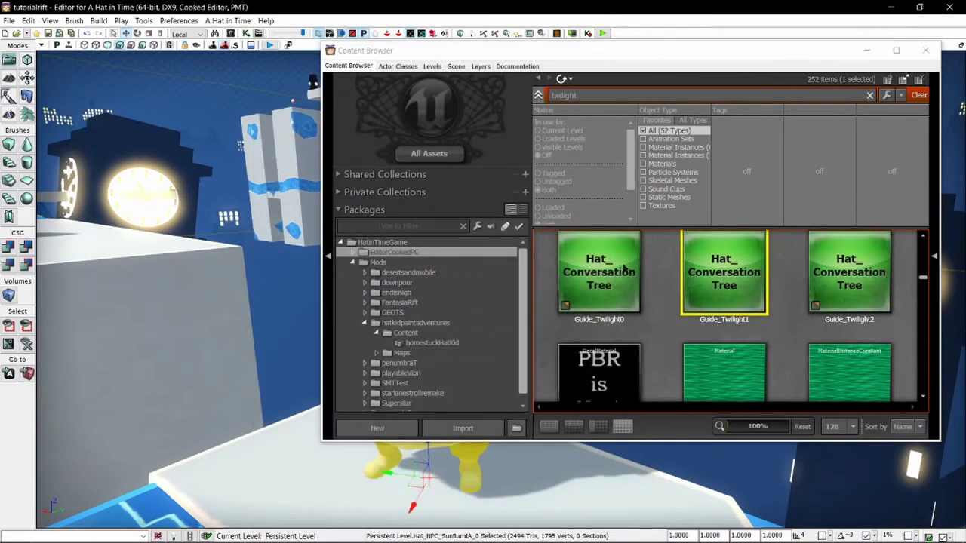
Open the Guide_Twilight0 conversation tree and examine its dialogue node.
left_click(602, 278)
double_click(603, 279)
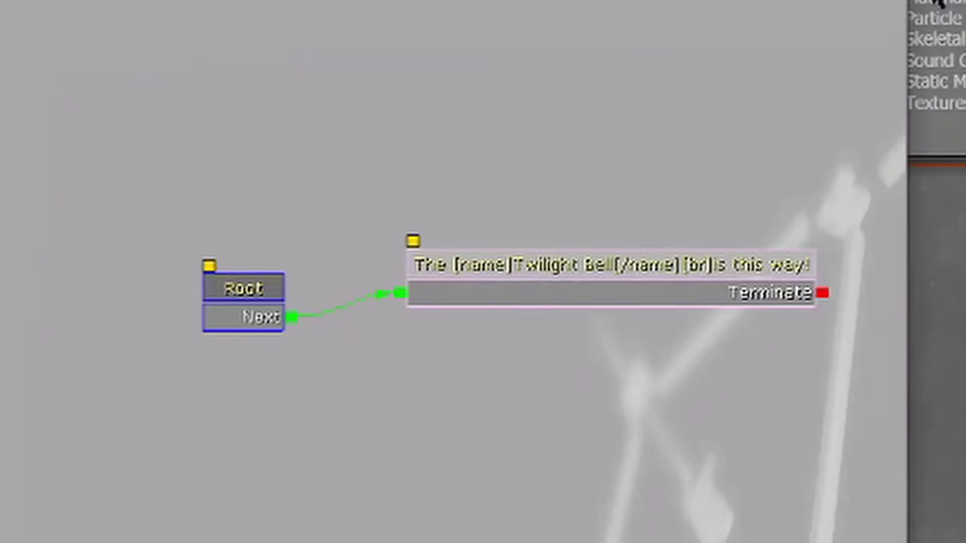
left_click_drag(482, 91, 187, 0)
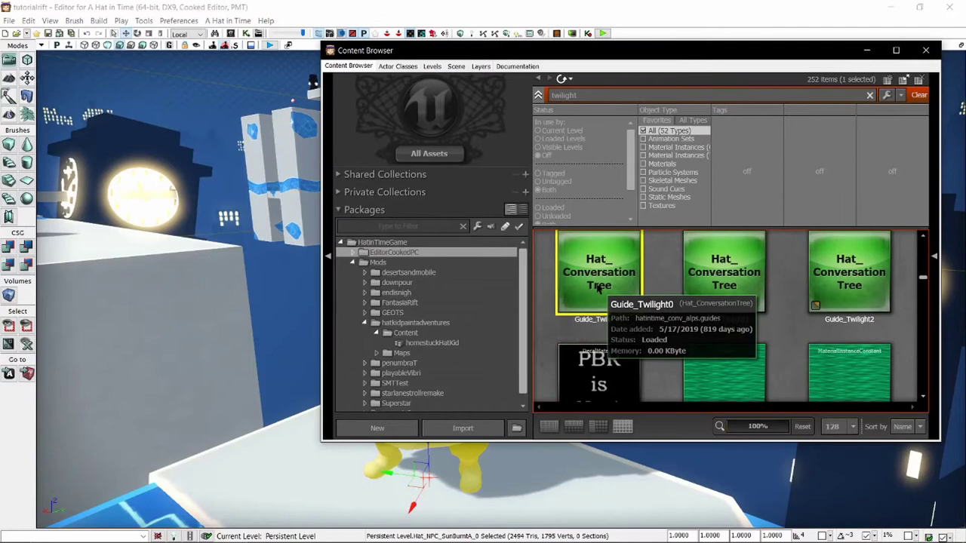
Assign the selected Guide_Twilight0 asset to the SunBurntA NPC's Conversation Tree property and playtest talking to the NPC.
right_click_drag(235, 261, 302, 253)
double_click(202, 248)
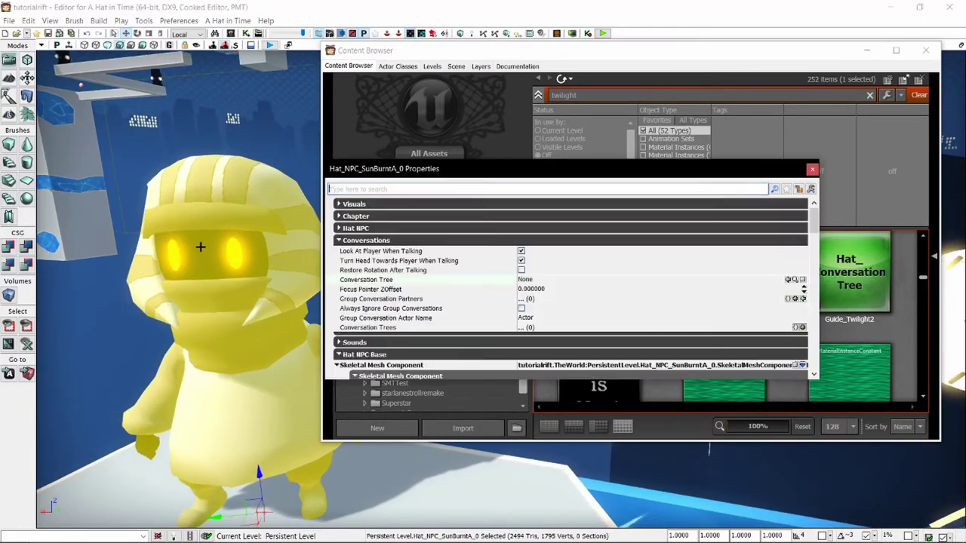
left_click_drag(648, 173, 404, 73)
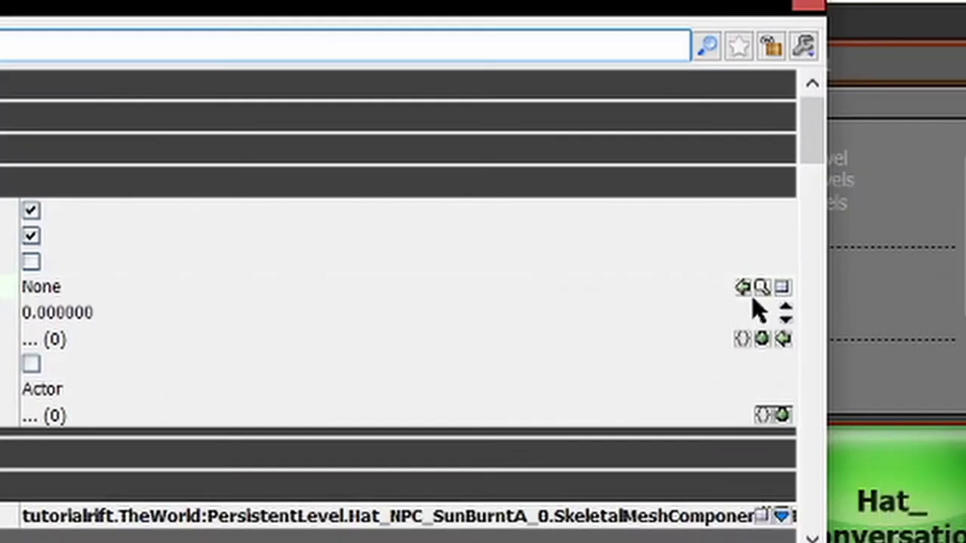
left_click(743, 289)
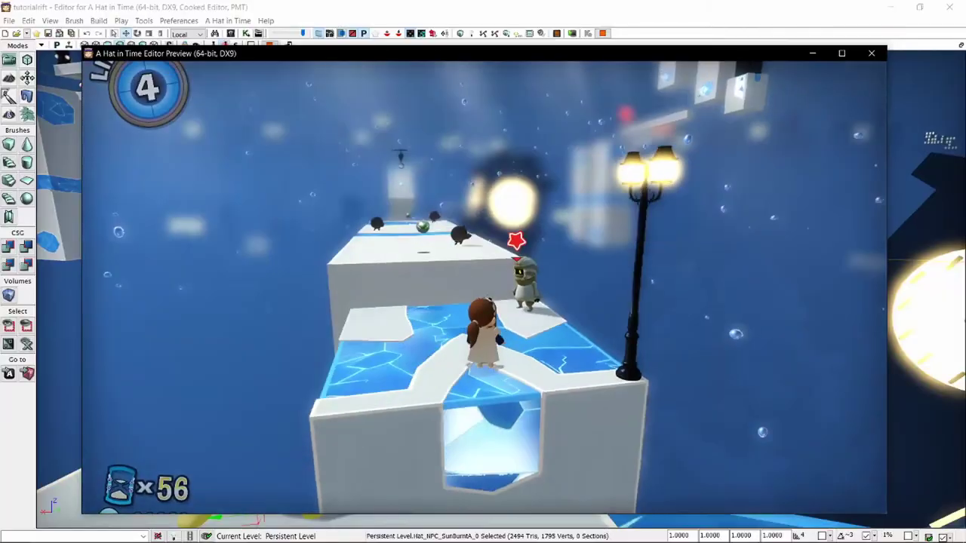
key("e")
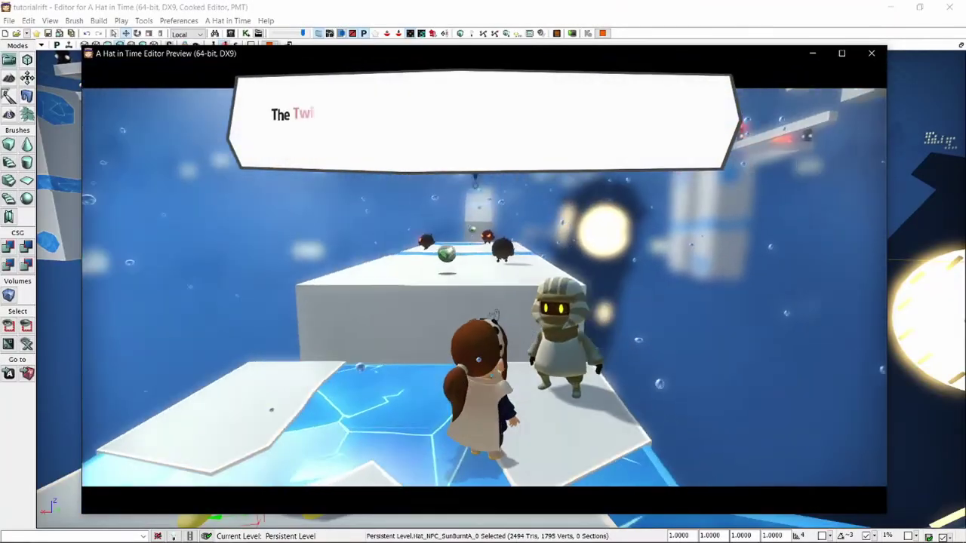
Add an item to the SunBurntA NPC's Conversation Trees array under Conversations and expand item [0].
left_click(484, 288)
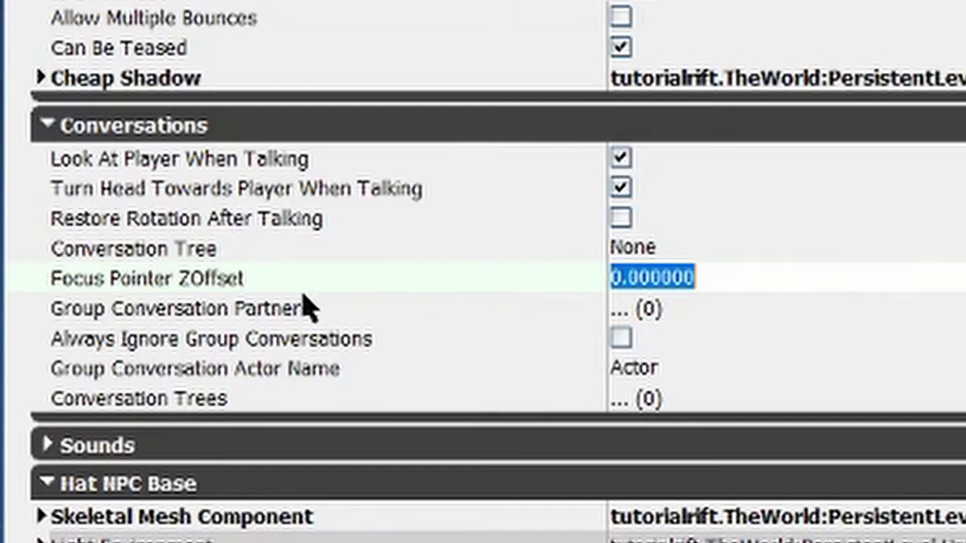
left_click(147, 181)
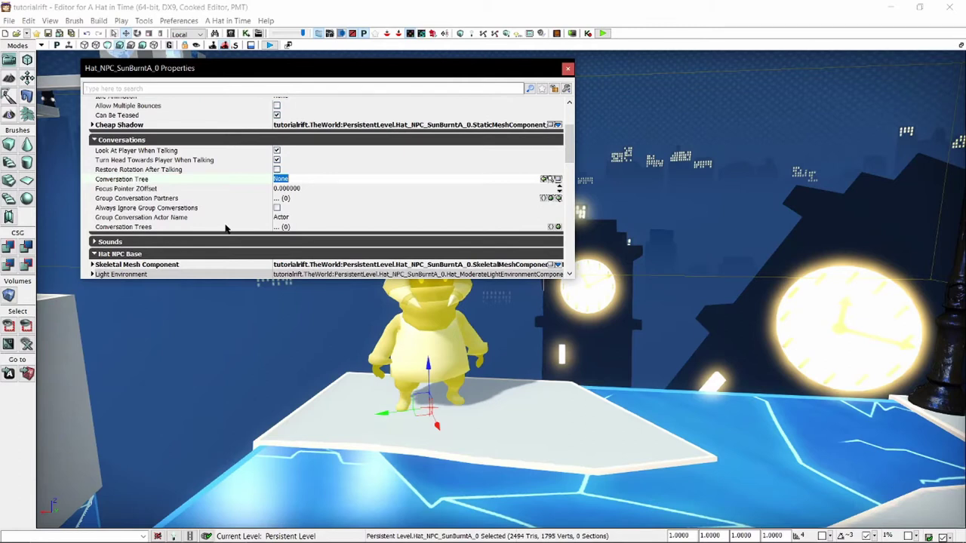
left_click_drag(572, 140, 572, 143)
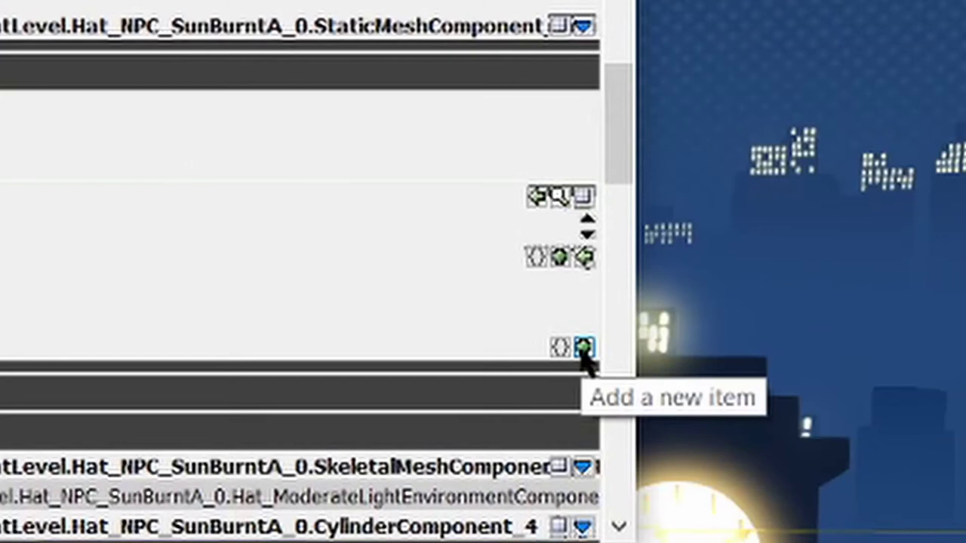
left_click(583, 347)
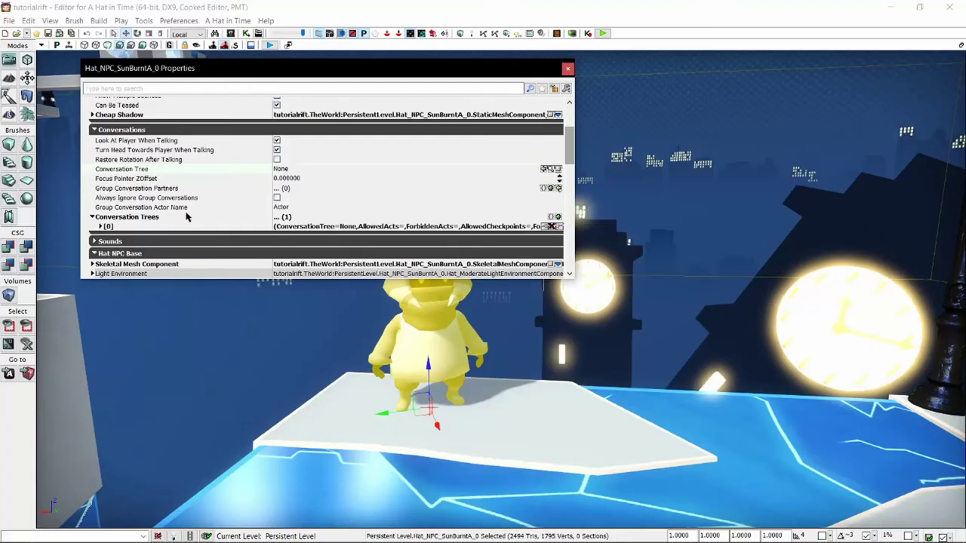
left_click(100, 227)
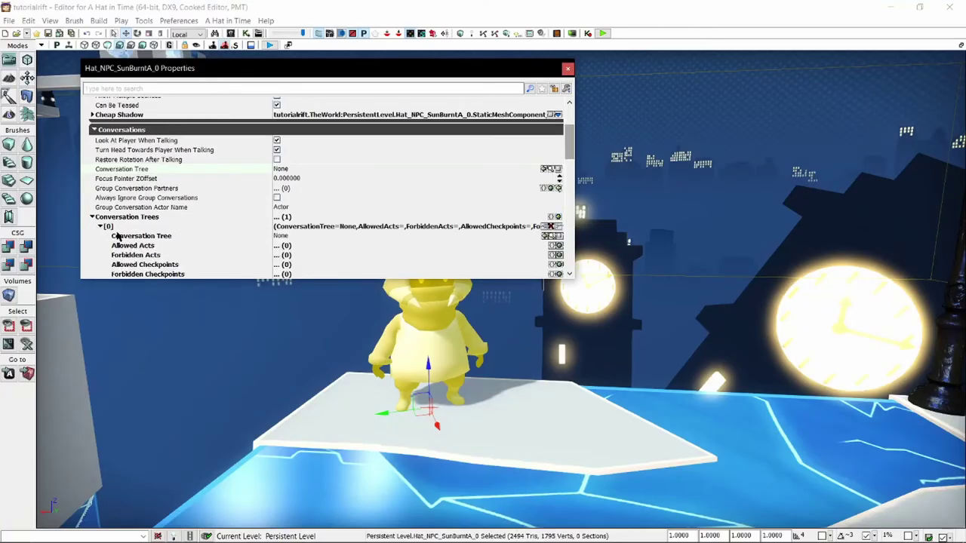
scroll(190, 235, "down", 1)
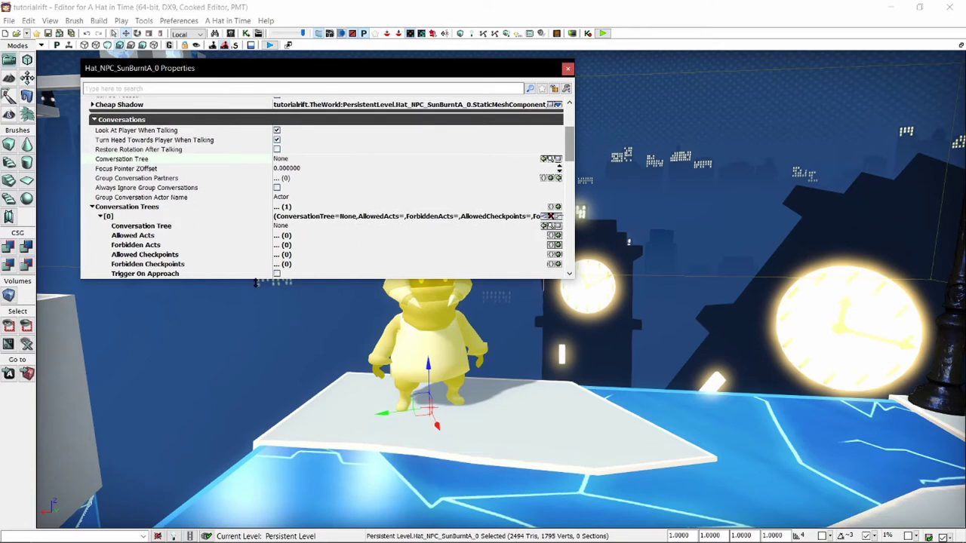
Set the Conversation Tree of array item [0] to Hat_ConversationTree'HatinTime_Conv_Alps.guides.Guide_Twilight0' and copy that reference.
left_click(305, 227)
type("Hat_ConversationTree'HatinTime_Conv_Alps.guides.Guide_Twilight0'")
key("Return")
key("ctrl+c")
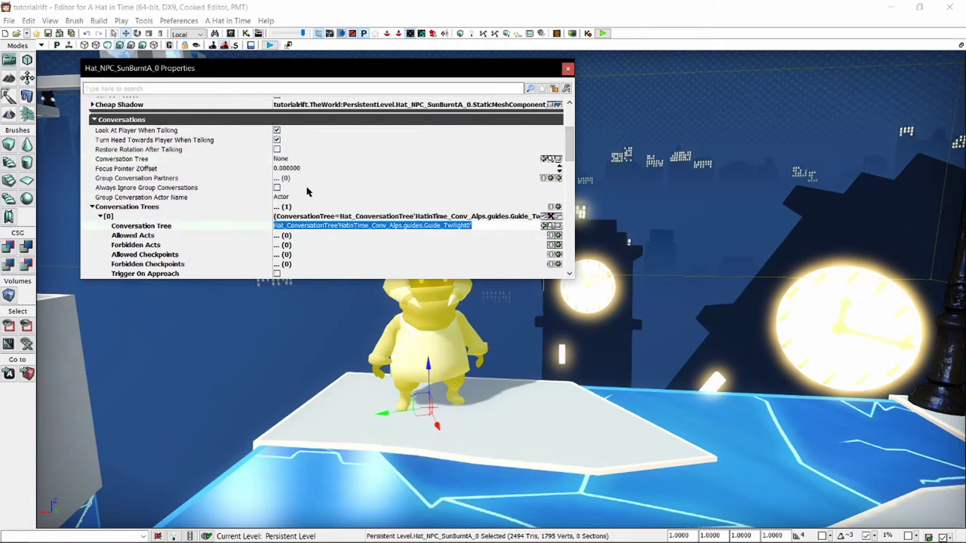
Enable Trigger On Approach for Conversation Trees item [0], then close and reopen the NPC's properties.
scroll(279, 234, "down", 1)
scroll(172, 258, "down", 1)
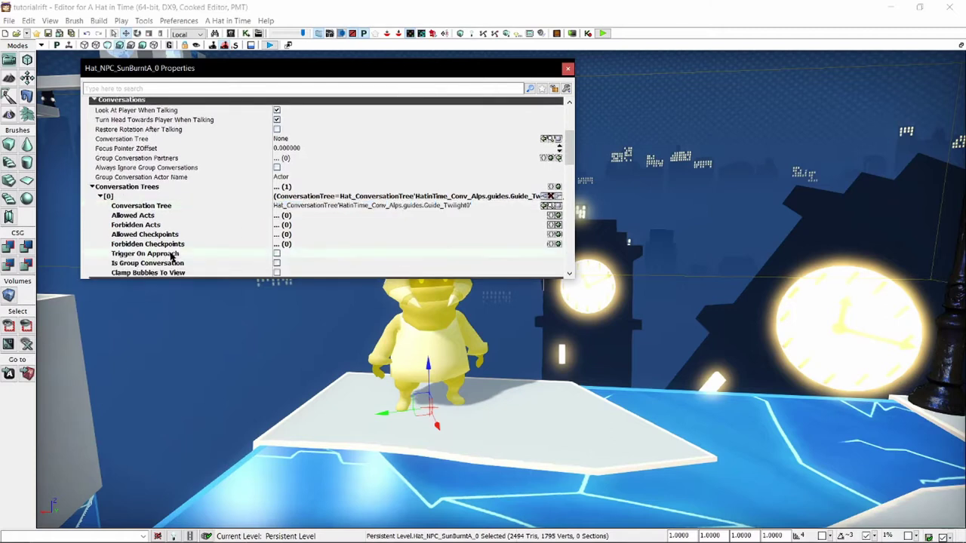
left_click(567, 68)
key("F4")
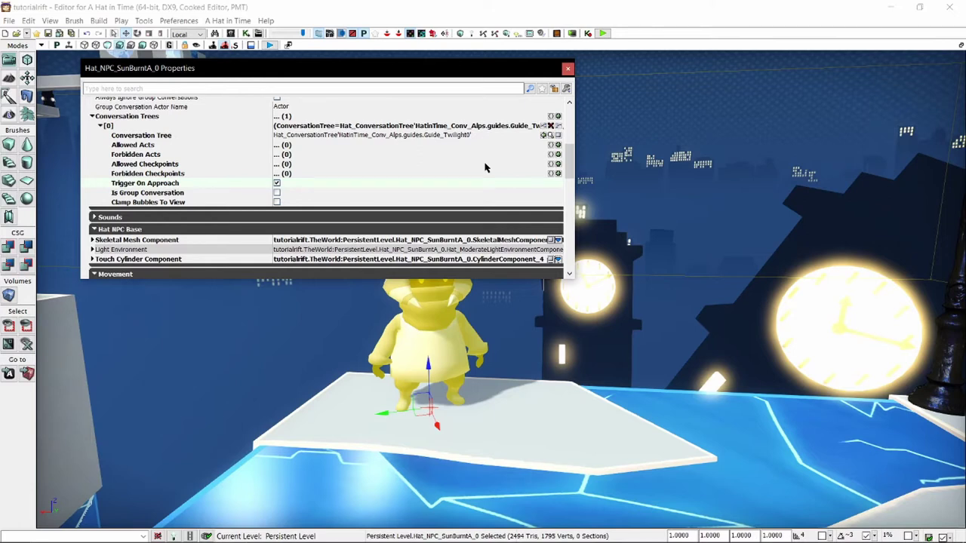
Delete item [0] from the NPC's Conversation Trees array and close the properties.
left_click(553, 126)
scroll(339, 166, "up", 5)
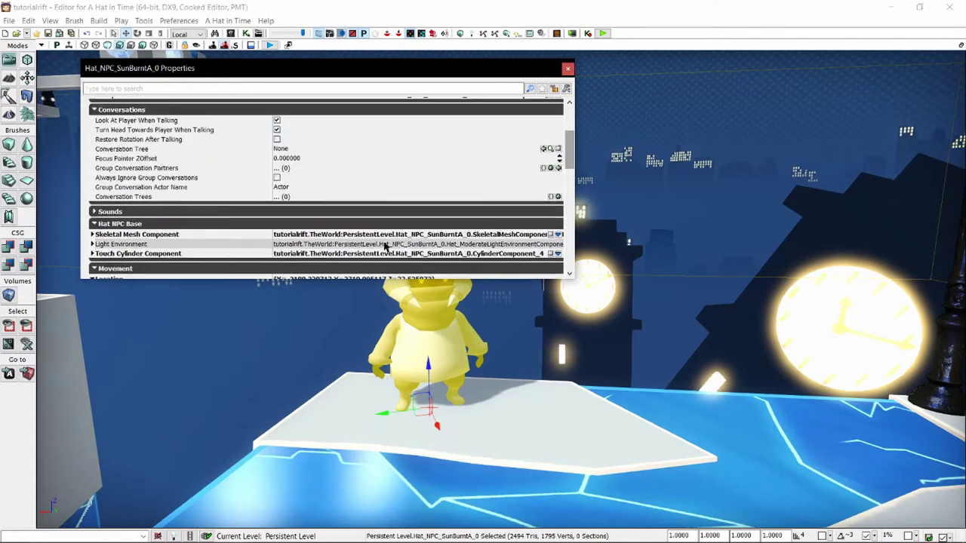
left_click(567, 69)
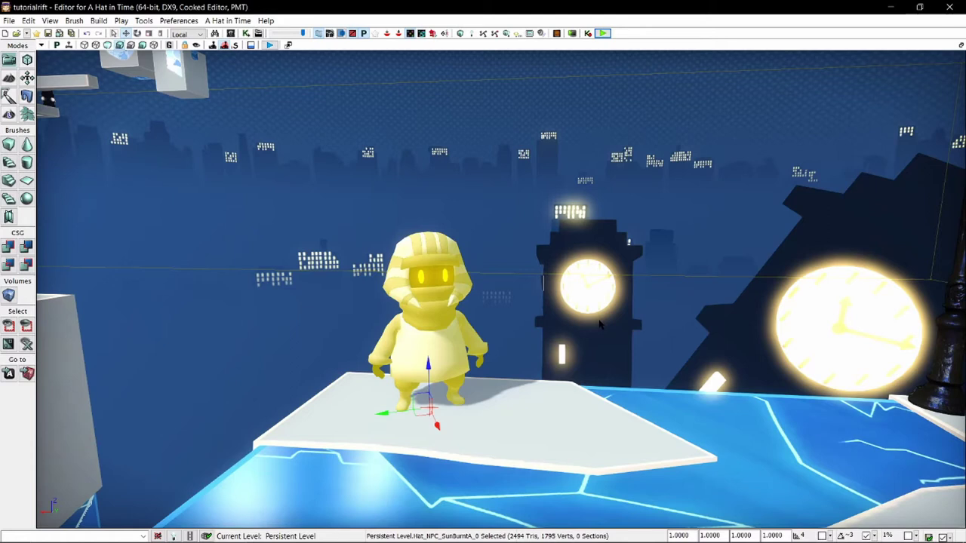
Create a new map from the Gameplay 1 template and dismiss the load errors.
left_click(10, 21)
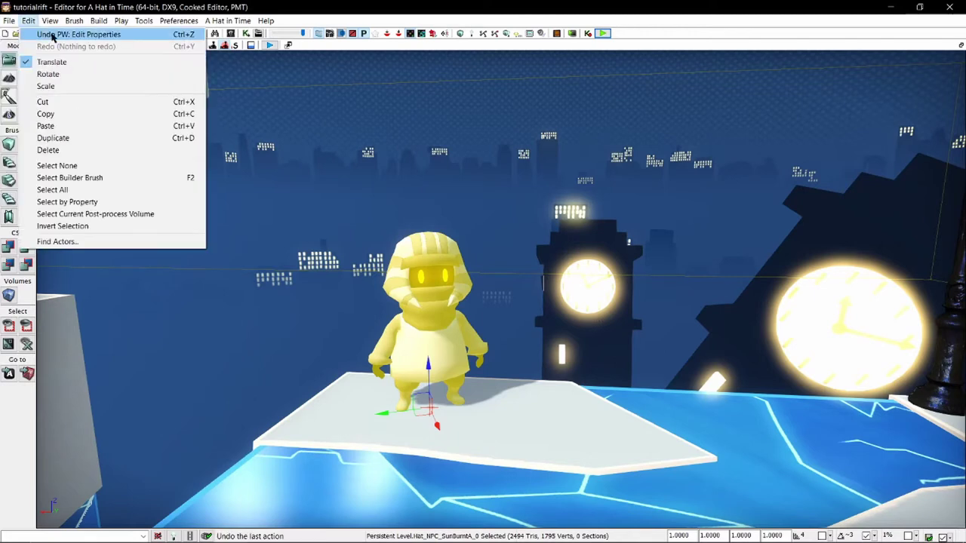
left_click(21, 33)
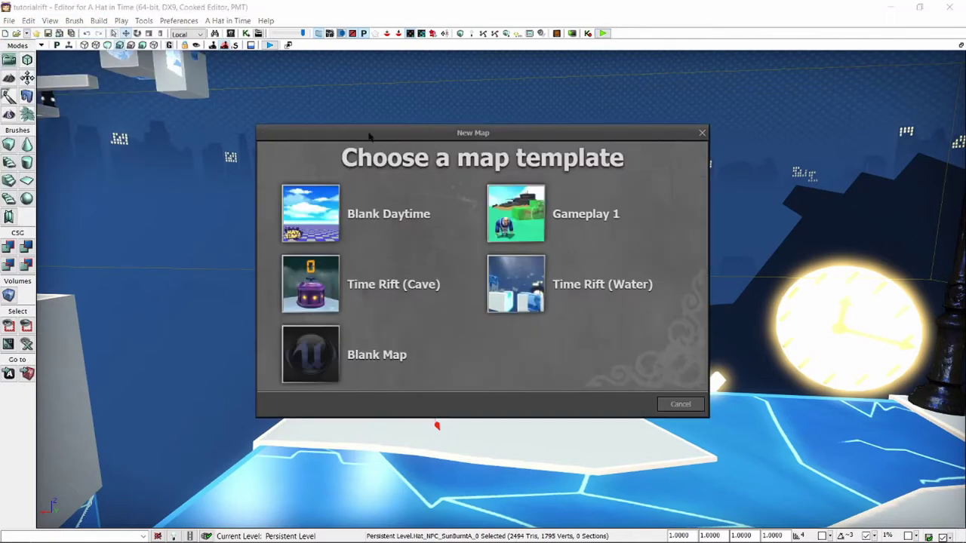
left_click(583, 215)
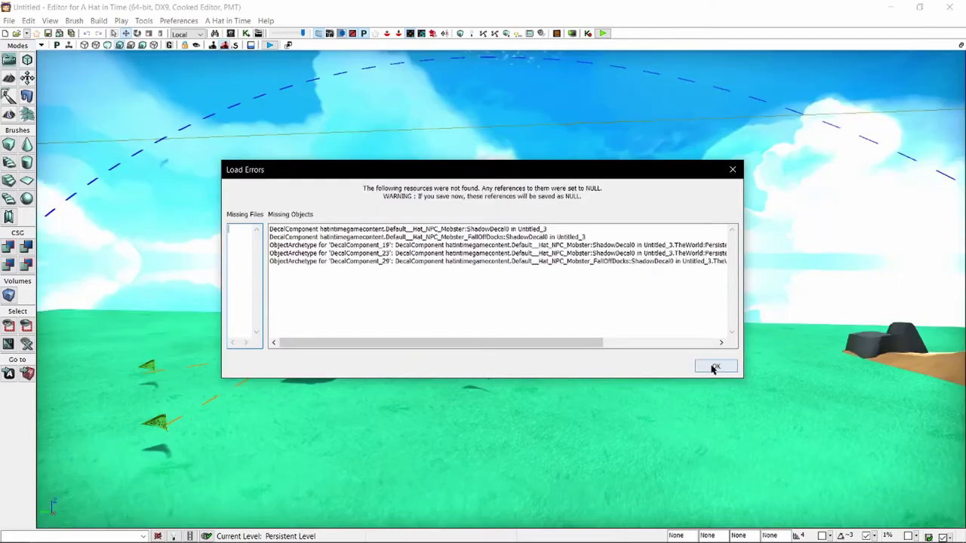
left_click(714, 367)
Playtest the Gameplay 1 map near the Mafia NPCs to view their speech bubbles, and close the preview.
right_click_drag(563, 362, 841, 398)
key("s")
right_click_drag(504, 243, 395, 262)
key("w")
key("d")
key("s")
left_click(604, 34)
left_click(605, 34)
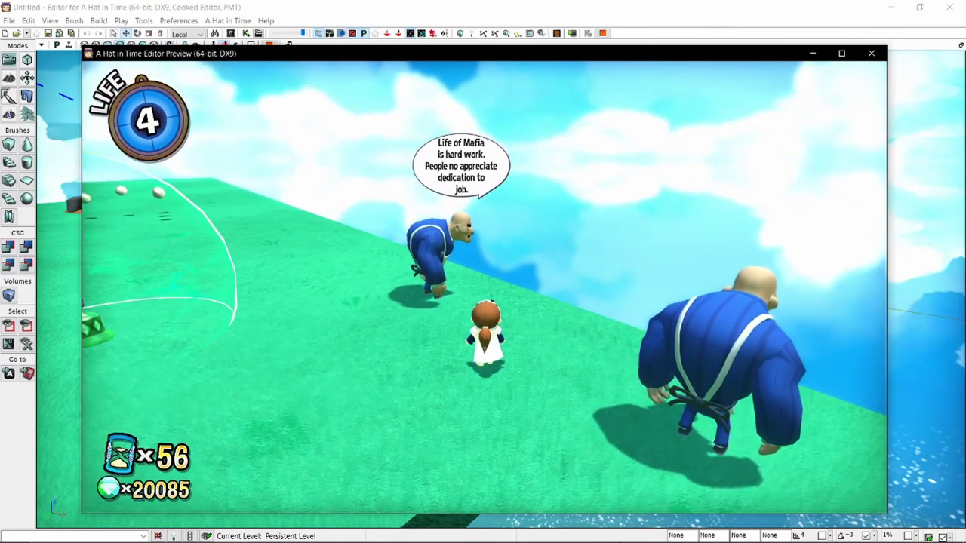
key("Escape")
Open the properties of the Mobster NPC wearing an apron and examine item [0] of its Conversation Trees array.
right_click_drag(501, 291, 446, 281)
key("w")
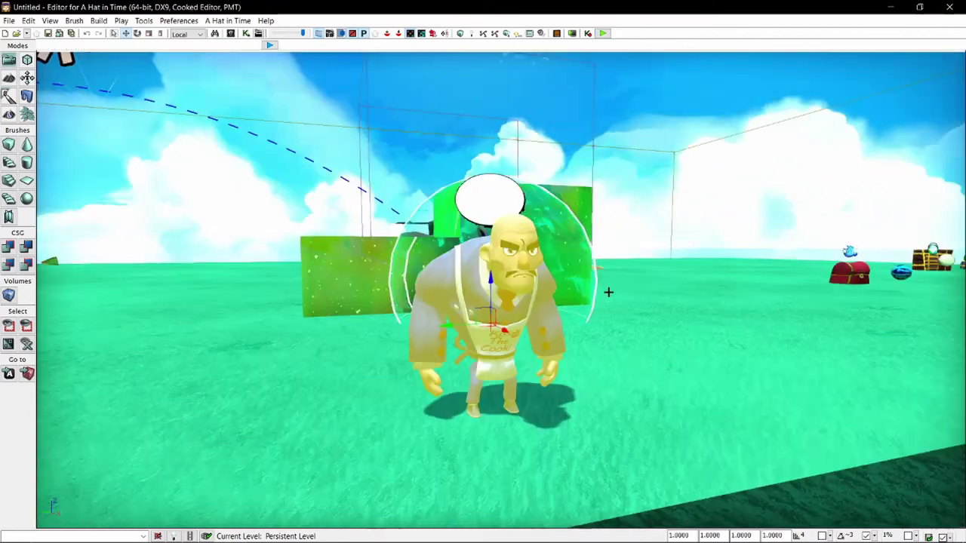
left_click(533, 263)
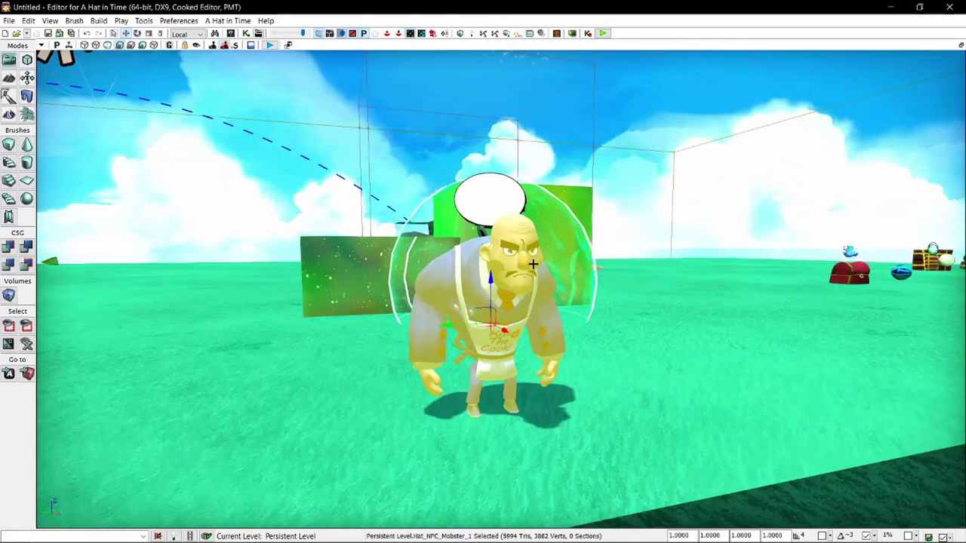
double_click(533, 263)
scroll(569, 130, "down", 3)
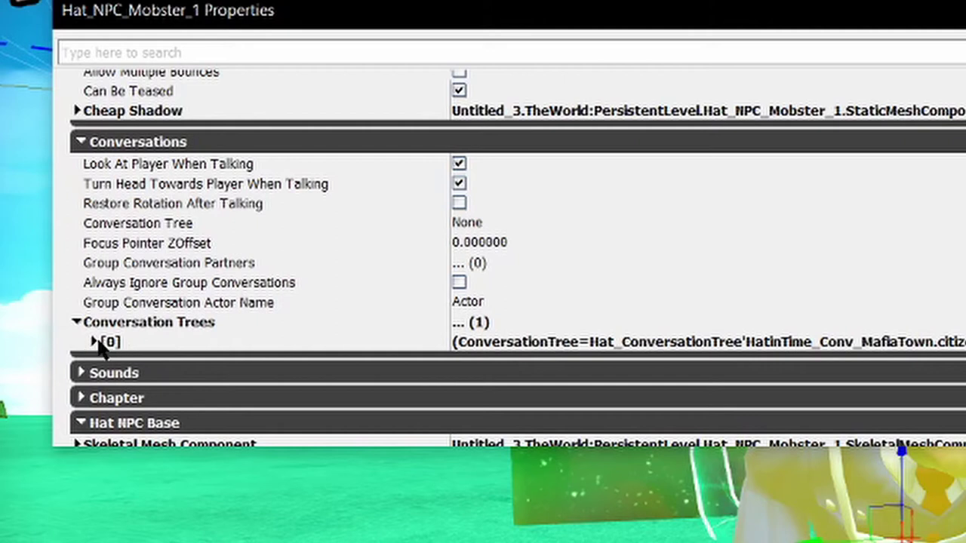
double_click(140, 343)
scroll(207, 349, "down", 1)
scroll(207, 349, "down", 1)
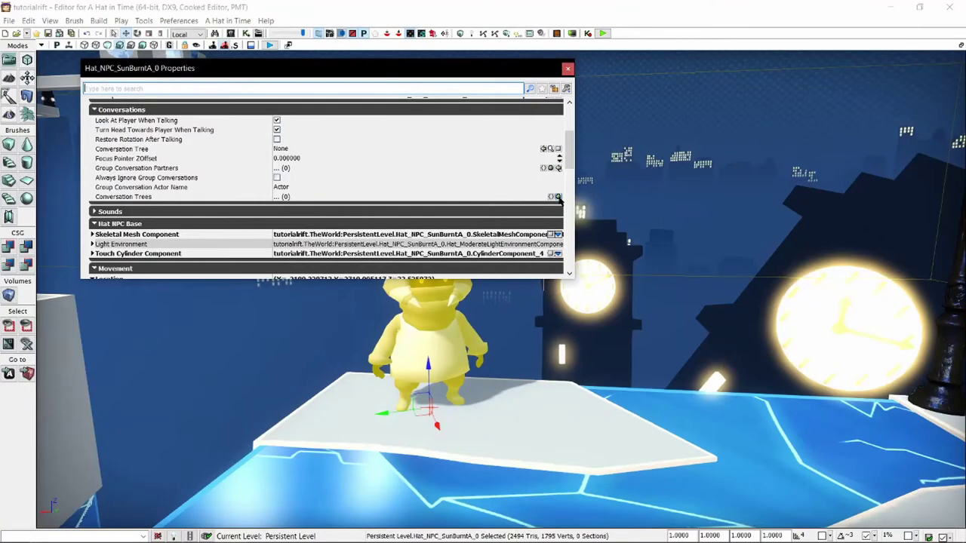
Back in tutorialrift, add a Conversation Trees item to the SunBurntA NPC and set its Conversation Tree to HatinTime_Conv_Alps.guides.Guide_Twilight0.
left_click(557, 196)
double_click(230, 206)
left_click(334, 219)
key("ctrl+v")
key("Return")
Enable Trigger On Approach for the NPC's Conversation Trees item [0].
left_click(278, 264)
scroll(366, 249, "down", 1)
scroll(365, 249, "down", 1)
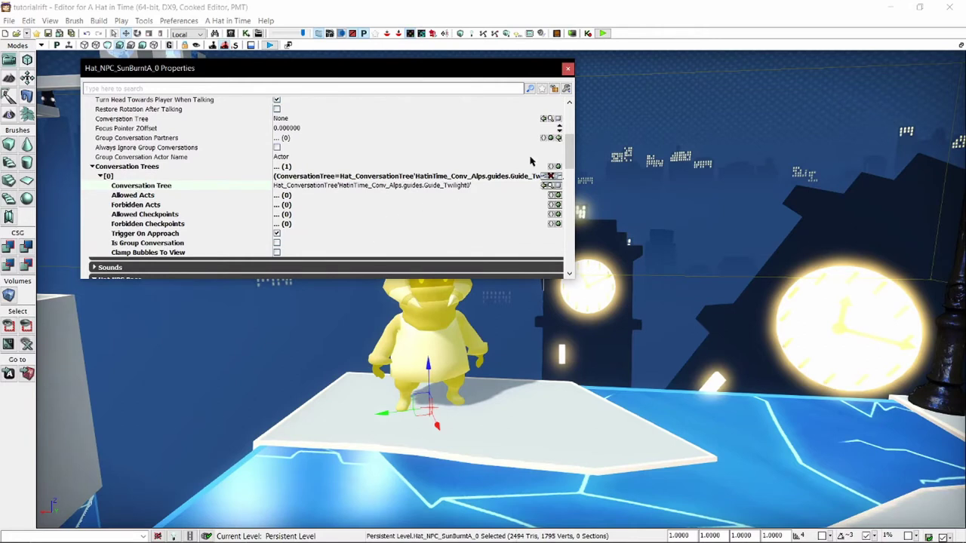
Close the SunBurntA NPC's properties and playtest tutorialrift, crossing the platforms to approach the NPC and trigger its dialogue.
left_click(567, 68)
left_click(608, 33)
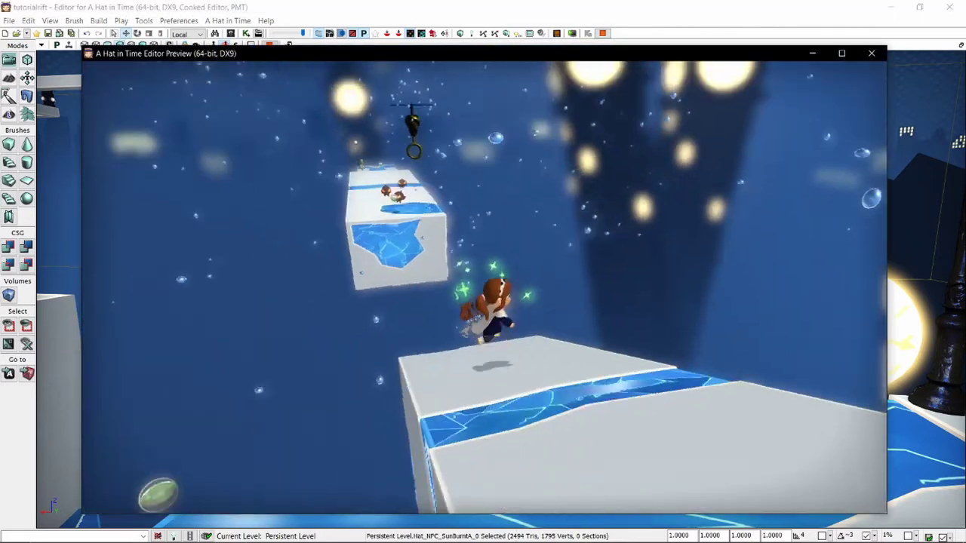
key("space")
left_click(484, 287)
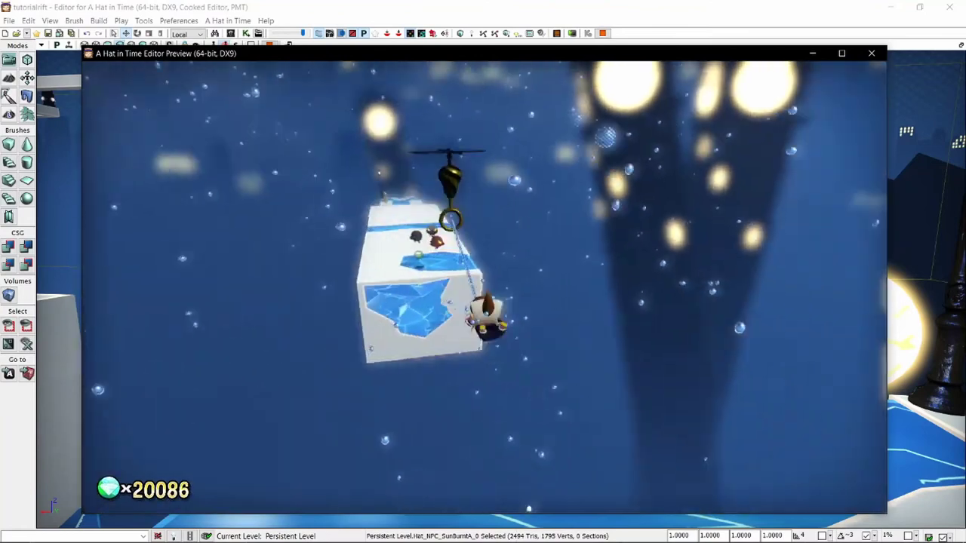
key("w")
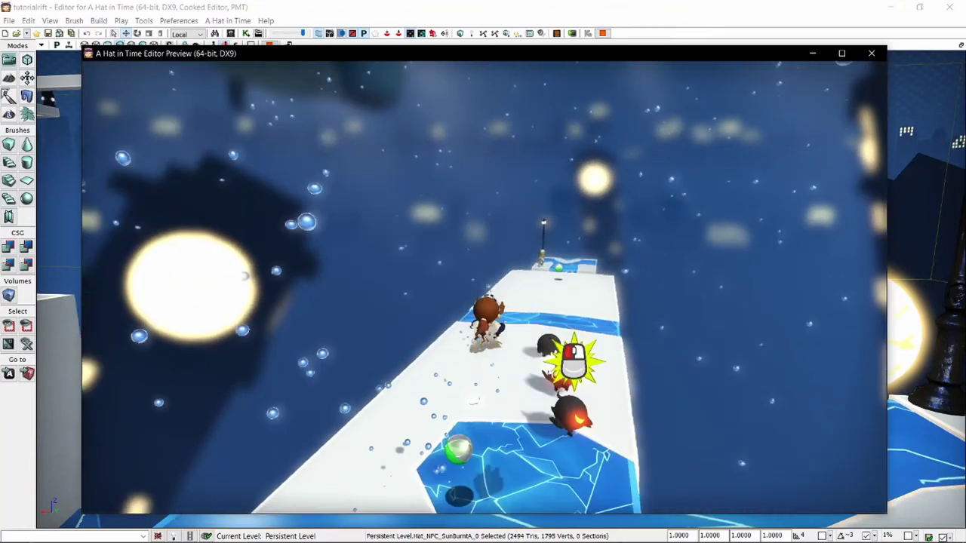
key("shift")
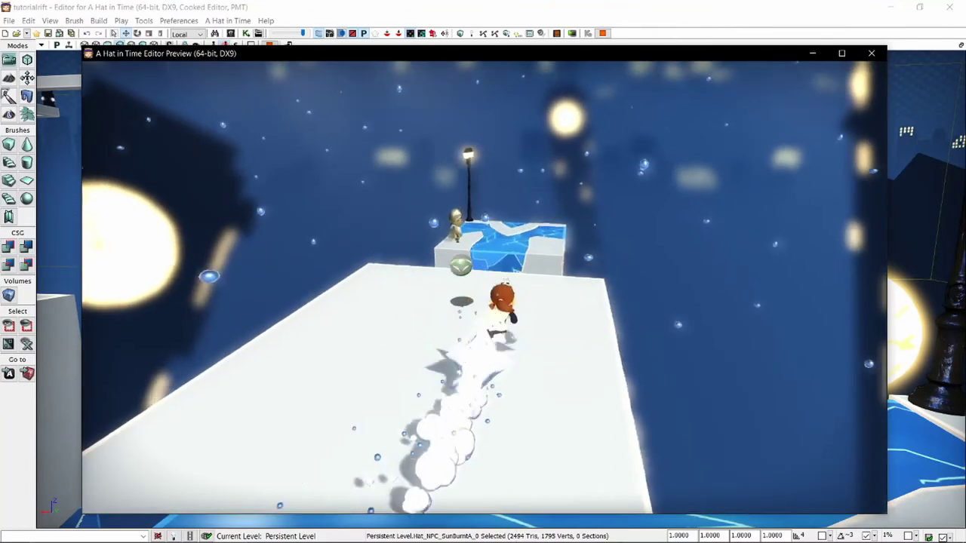
key("space")
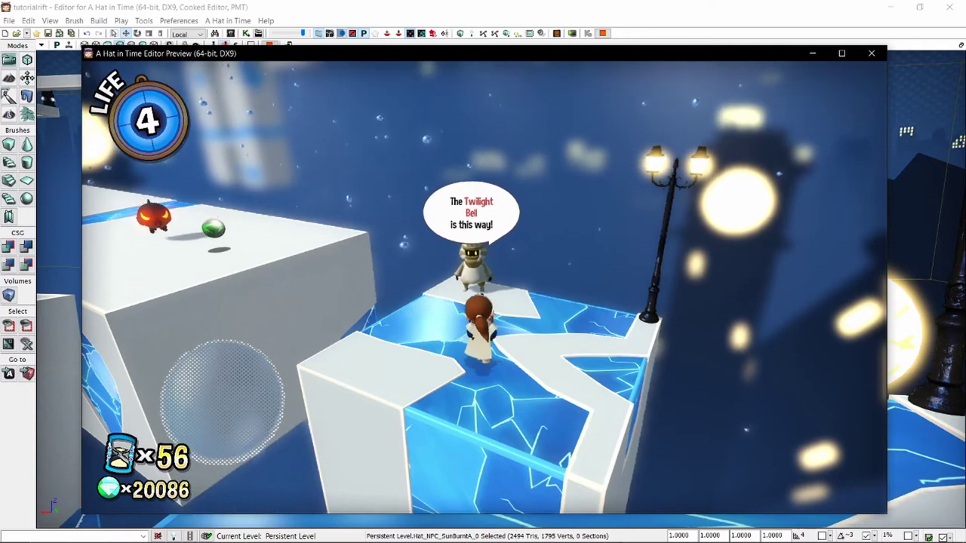
Move away from the SunBurntA NPC to the neighbouring platform and return to it to check its approach dialogue again.
key("a")
key("w")
key("space")
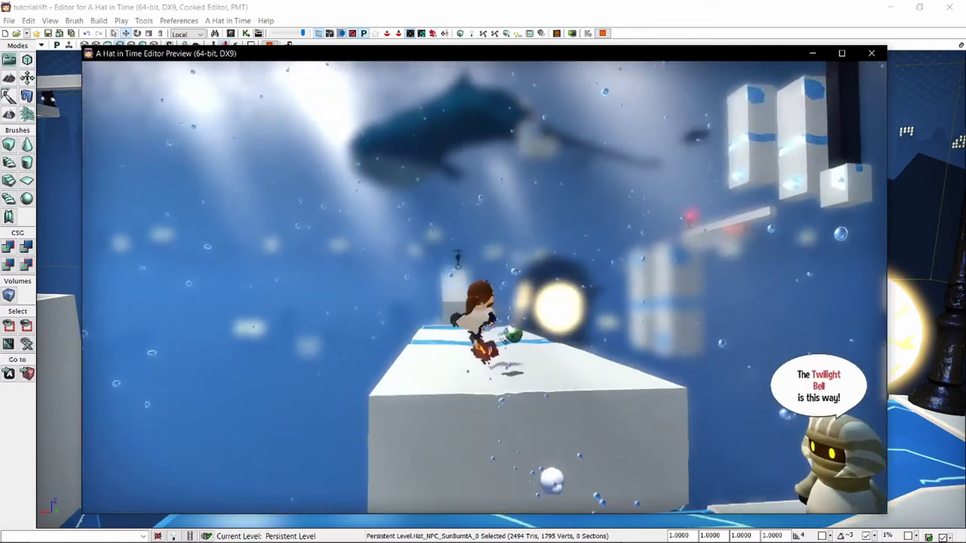
key("space")
key("w")
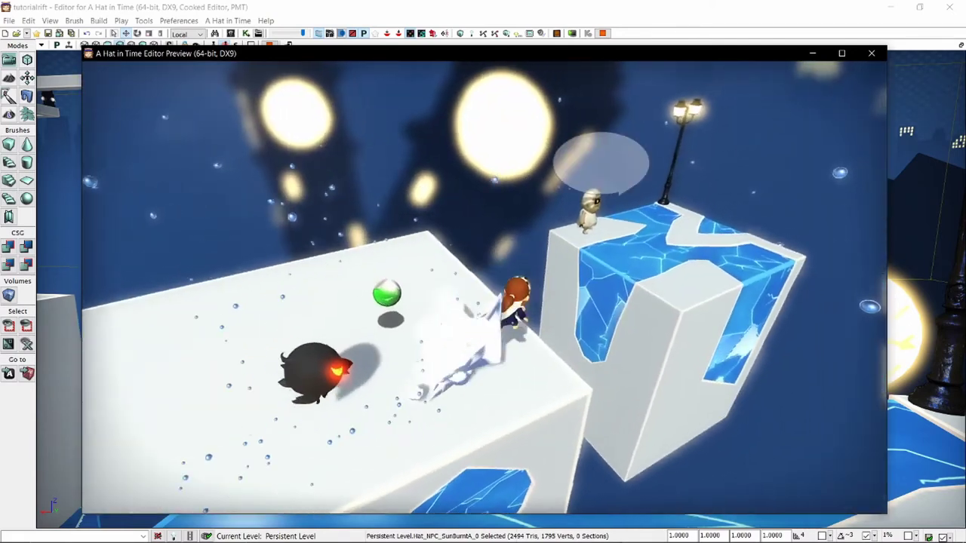
key("space")
key("w")
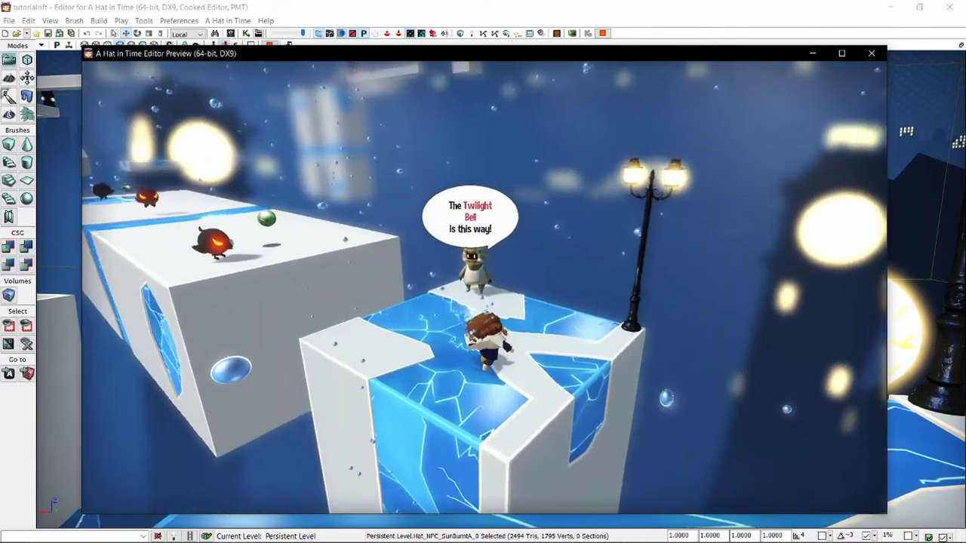
End the playtest and review the SunBurntA NPC's Conversation Trees item [0], including its Trigger On Approach setting.
key("Escape")
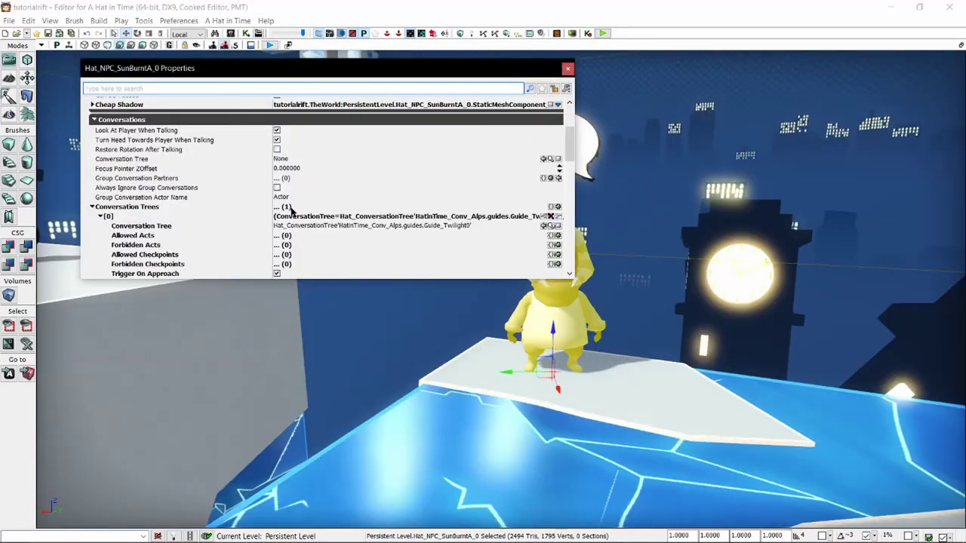
scroll(292, 210, "down", 1)
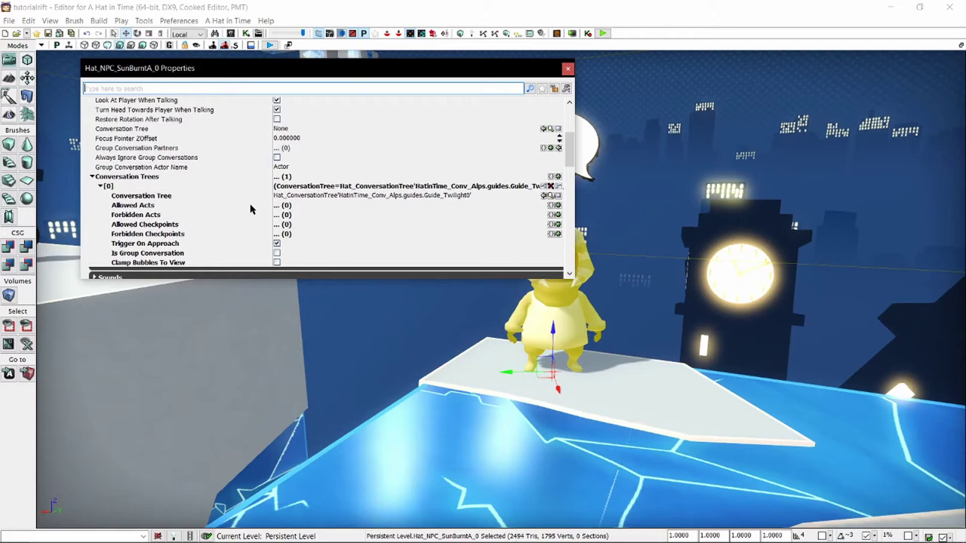
left_click(168, 244)
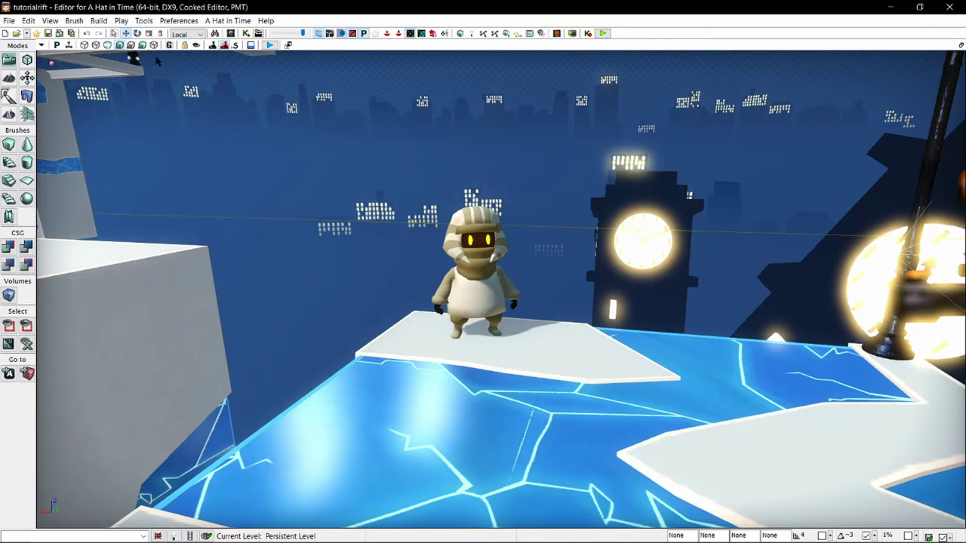
Start opening another map and browse to the Maps folder inside HatinTimeGame's CookedPC folder.
left_click(10, 23)
left_click(21, 45)
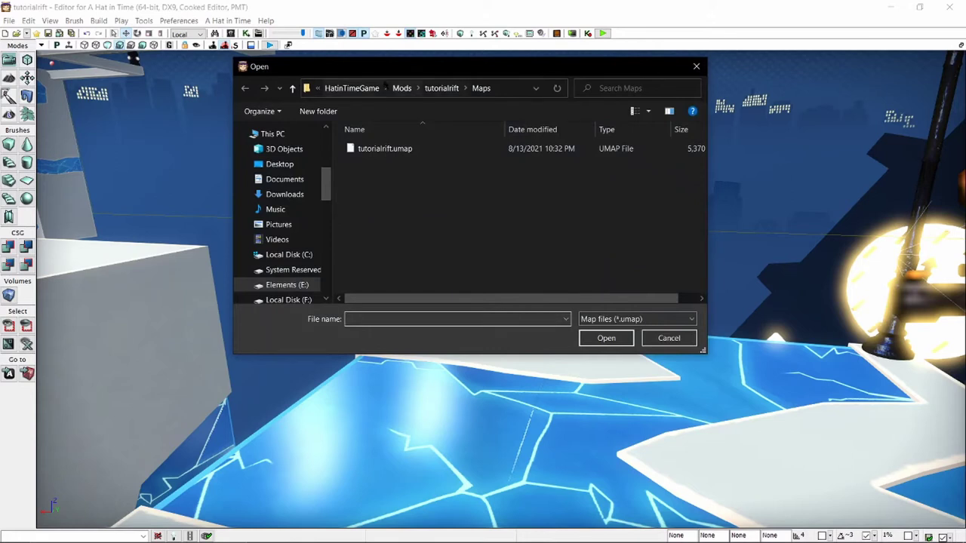
left_click(383, 87)
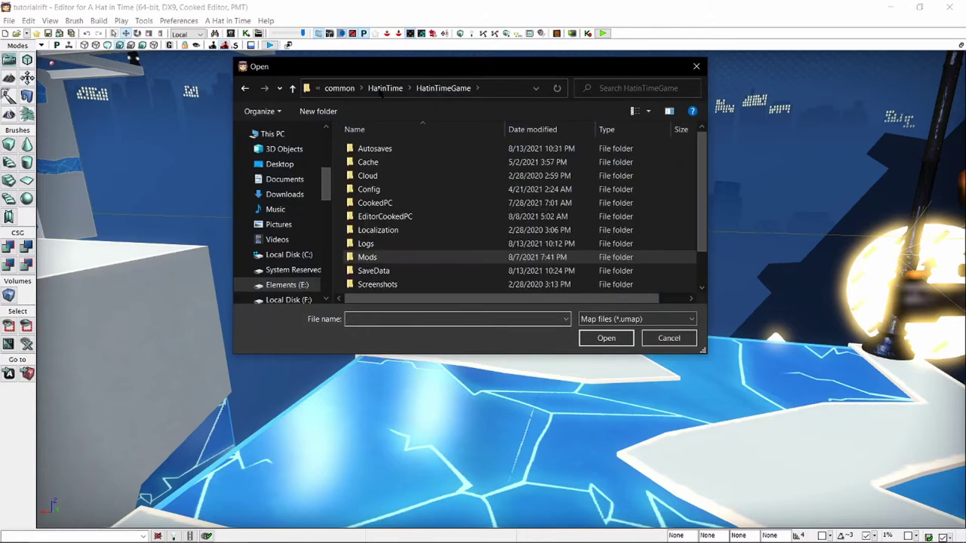
double_click(384, 205)
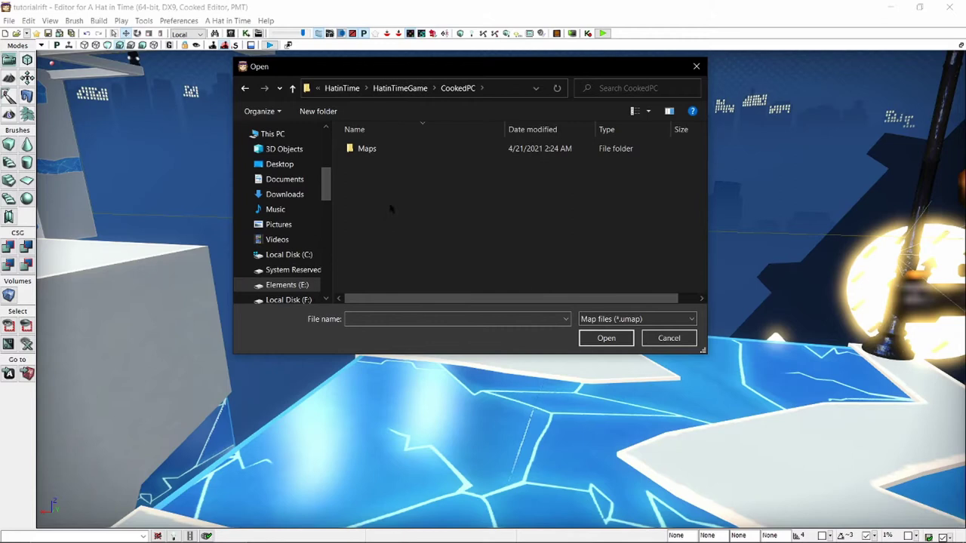
double_click(389, 151)
scroll(448, 167, "down", 1)
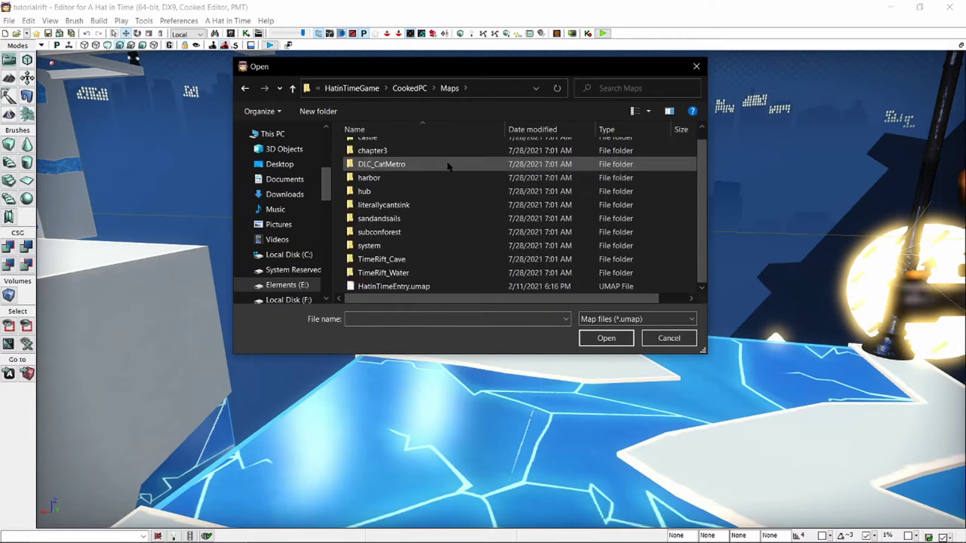
scroll(483, 249, "up", 1)
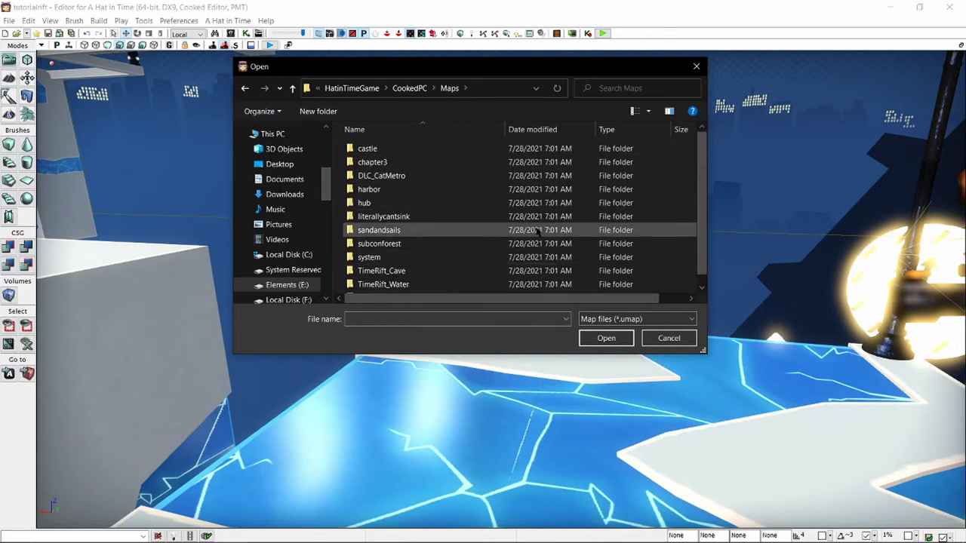